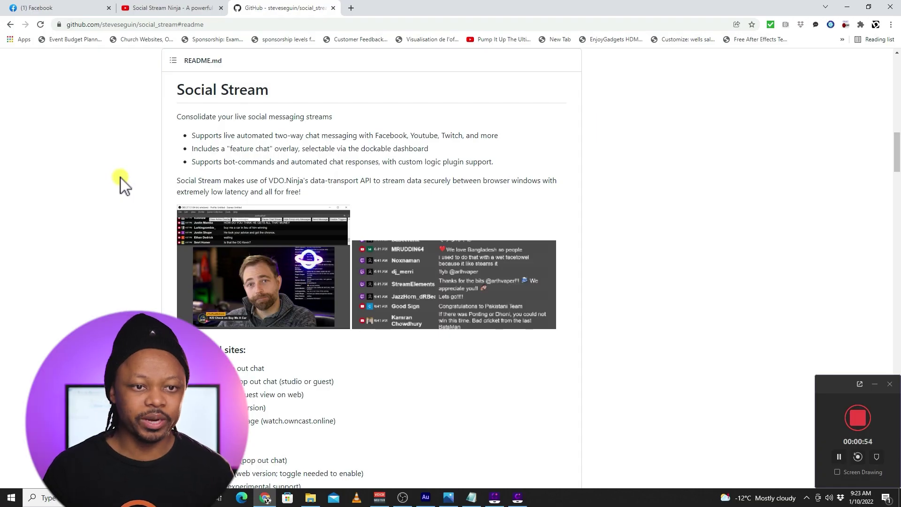
# - Download the steveseguin/social_stream repository from GitHub as a ZIP file
pyautogui.scroll(5, 120, 178)
pyautogui.scroll(8, 120, 178)
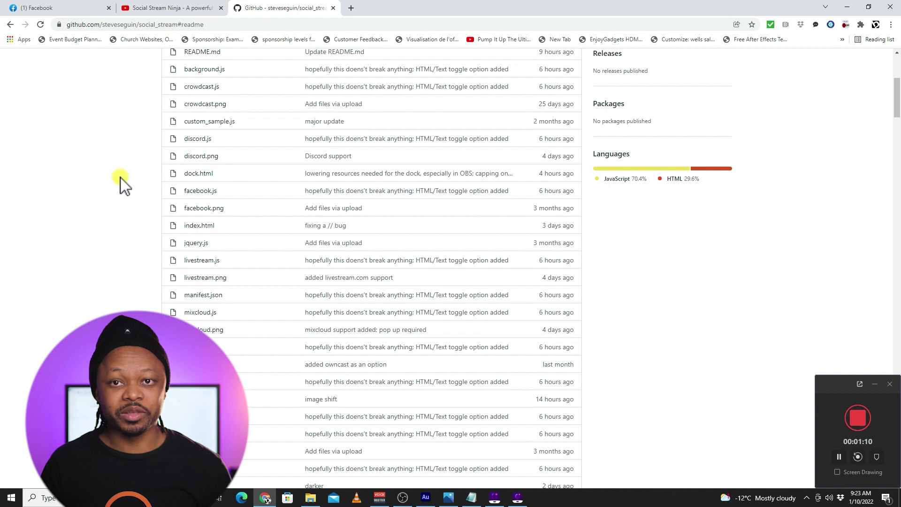
pyautogui.scroll(5, 328, 215)
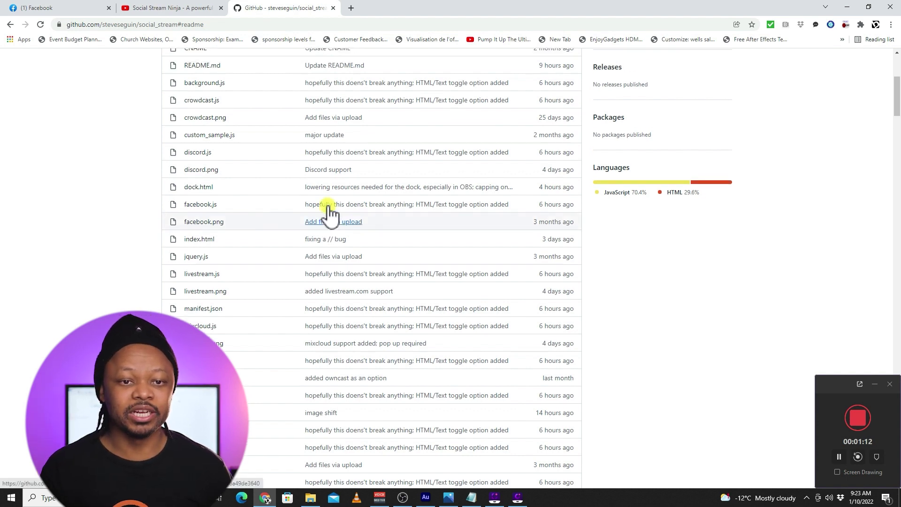
pyautogui.scroll(-10, 269, 227)
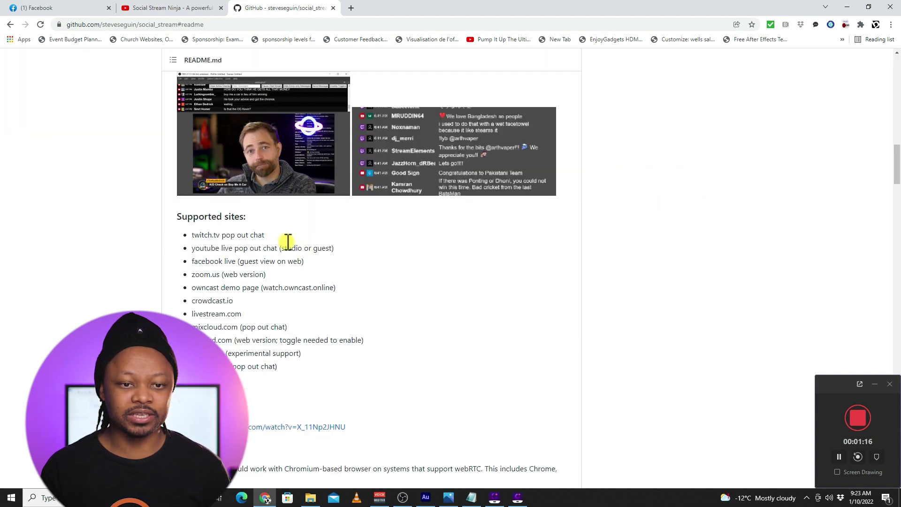
pyautogui.scroll(2, 284, 201)
pyautogui.scroll(15, 282, 200)
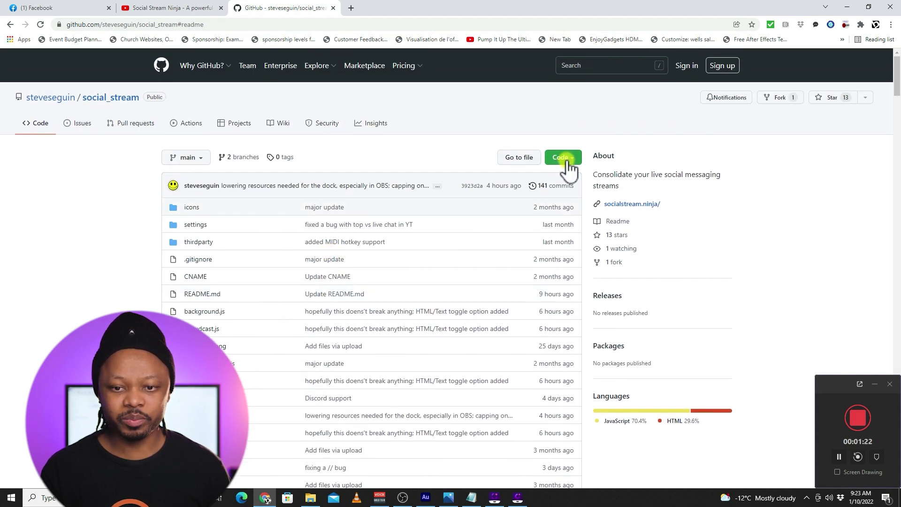
pyautogui.click(573, 159)
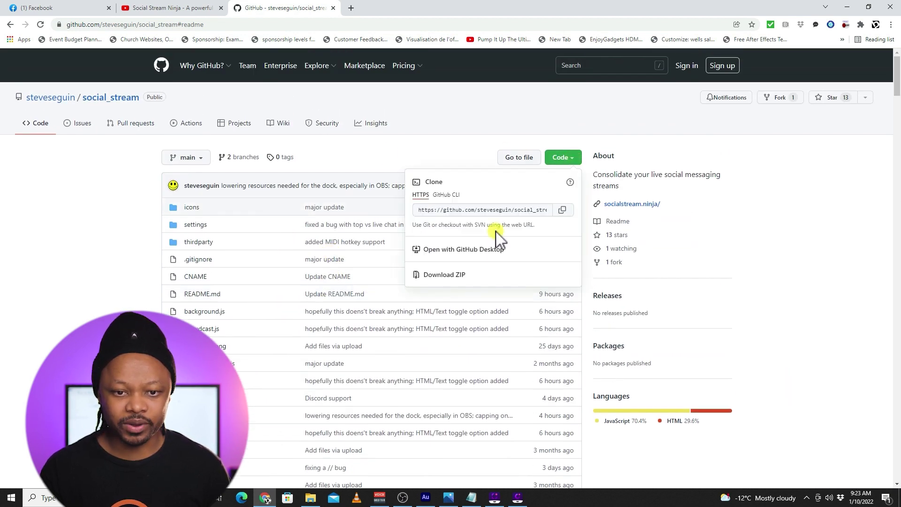
pyautogui.click(462, 275)
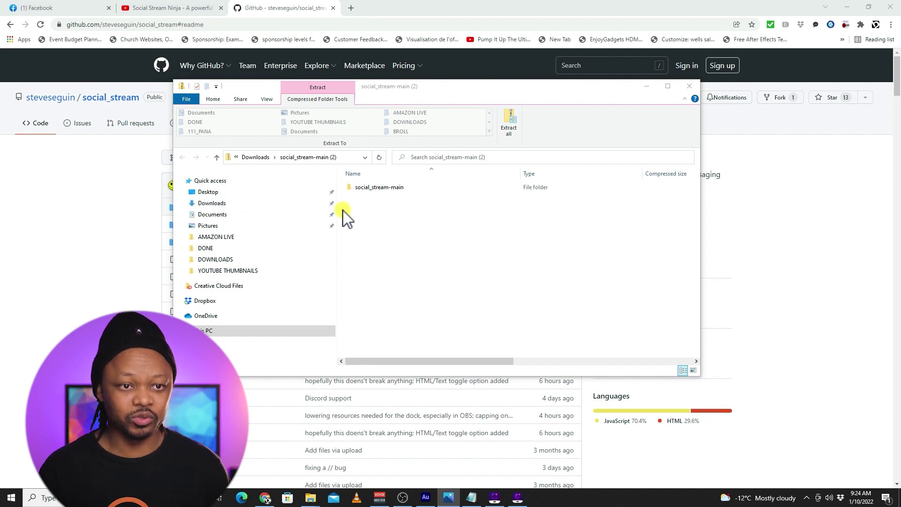
# - Open the browser's extension management page in a new tab
pyautogui.click(351, 8)
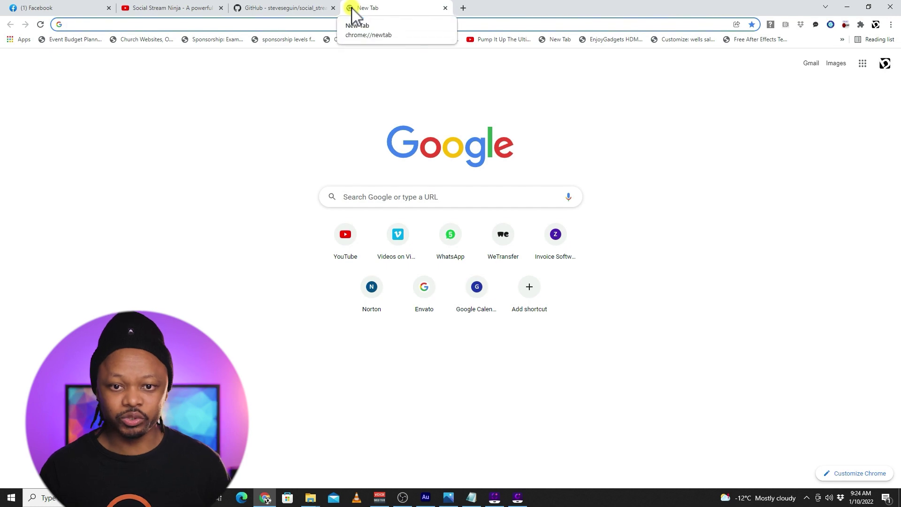
pyautogui.click(891, 25)
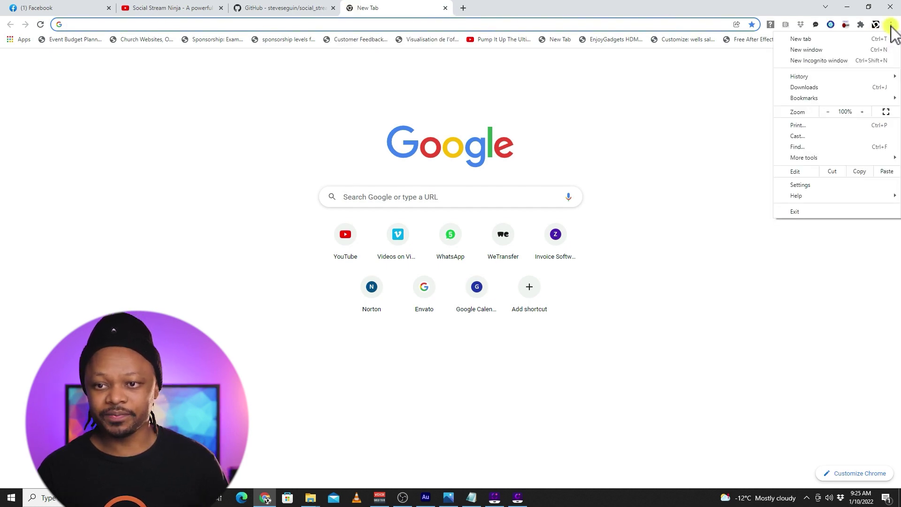
pyautogui.click(861, 24)
pyautogui.click(771, 261)
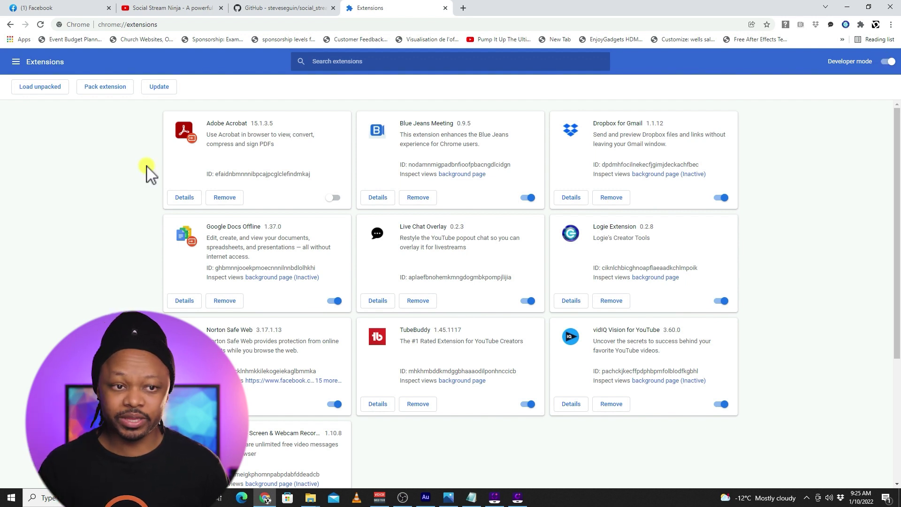
# - Load the unpacked extension from the social_stream-main (2) folder in Downloads
pyautogui.click(43, 86)
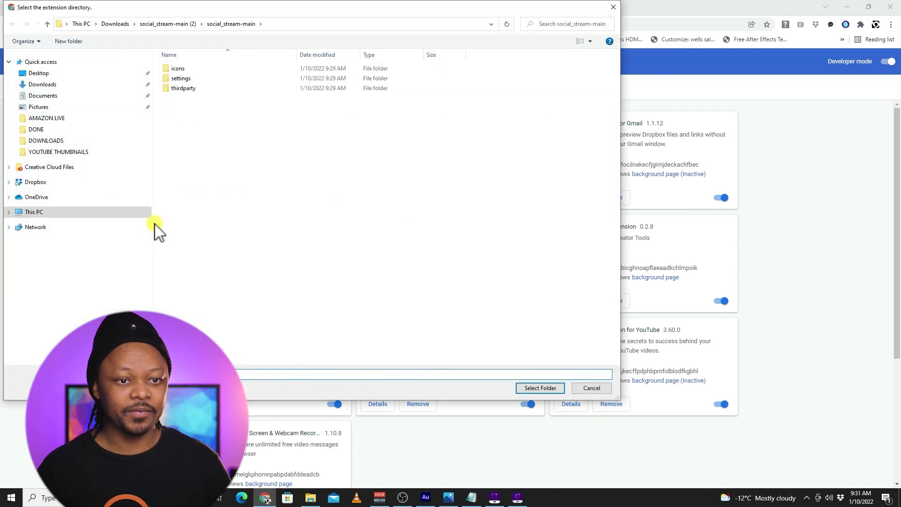
pyautogui.click(43, 84)
pyautogui.click(221, 70)
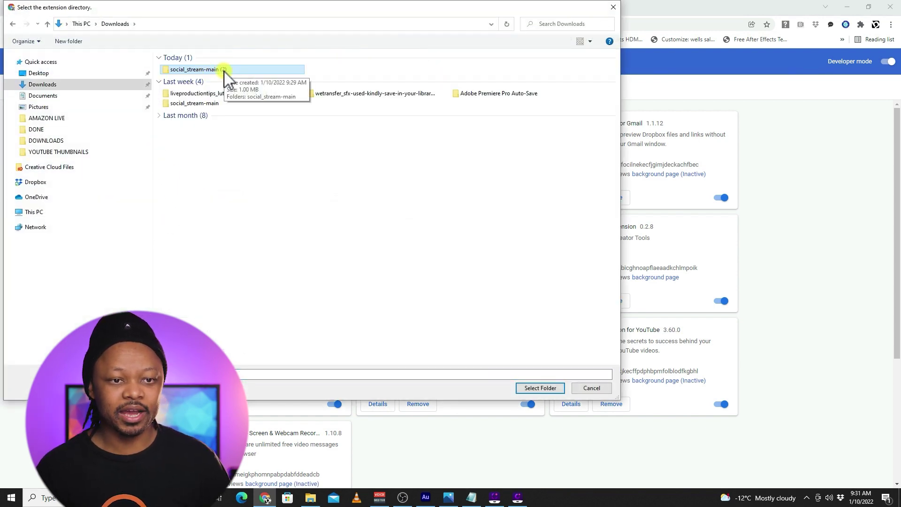
pyautogui.click(528, 392)
pyautogui.click(532, 391)
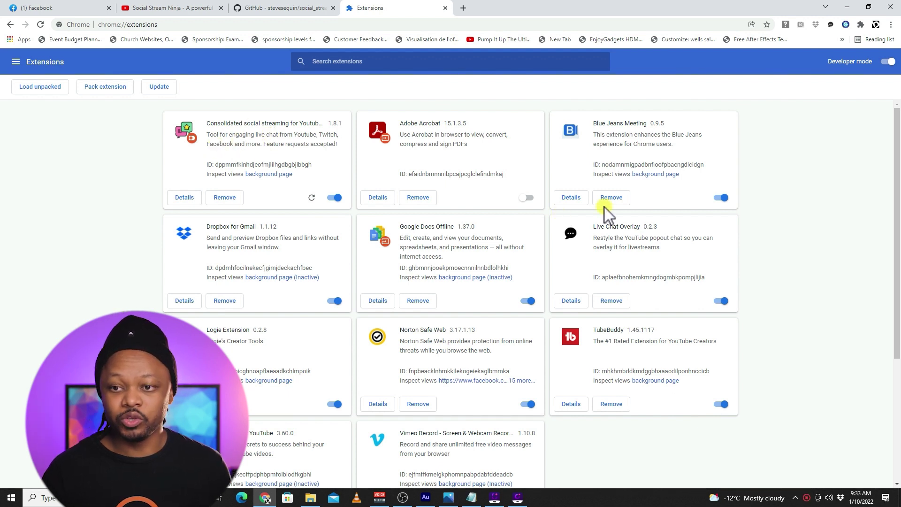
# - Pin the Consolidated social streaming extension to the browser toolbar
pyautogui.click(861, 27)
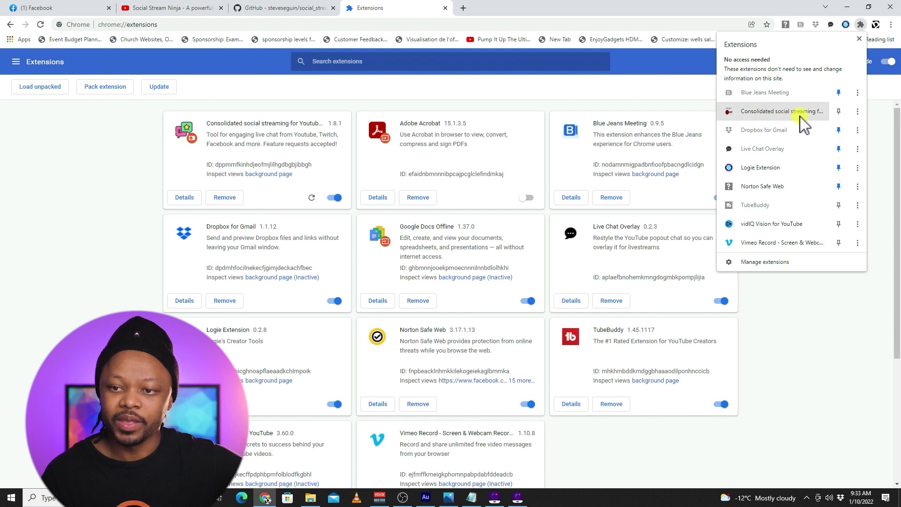
pyautogui.click(839, 112)
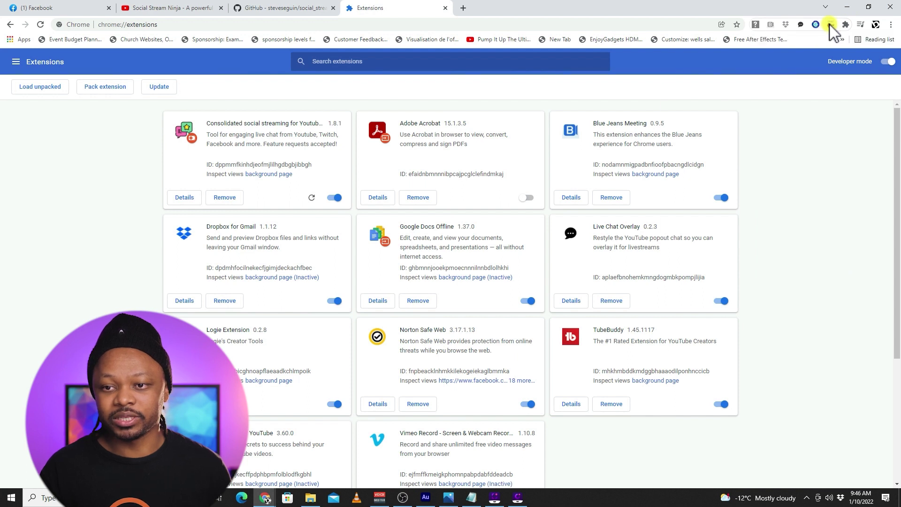
# - Enable the Consolidated social streaming extension and open its dockable streaming chat link
pyautogui.click(830, 24)
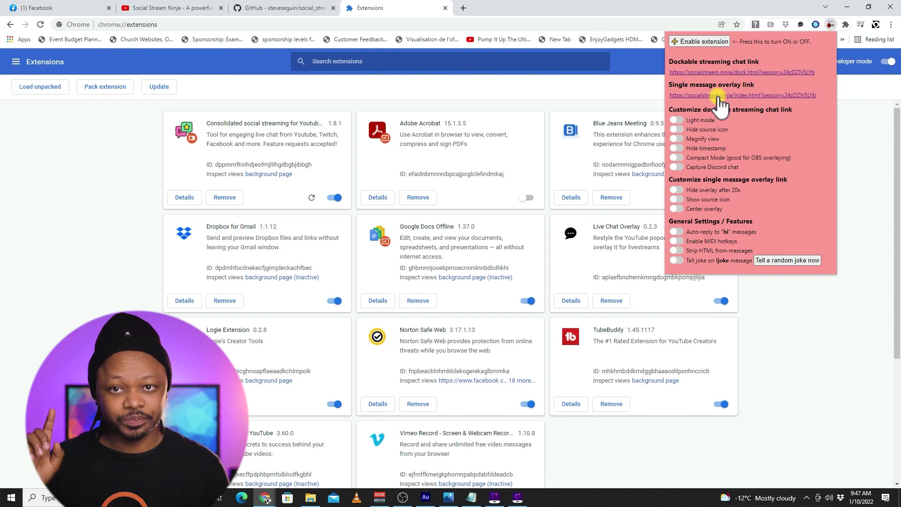
pyautogui.click(695, 42)
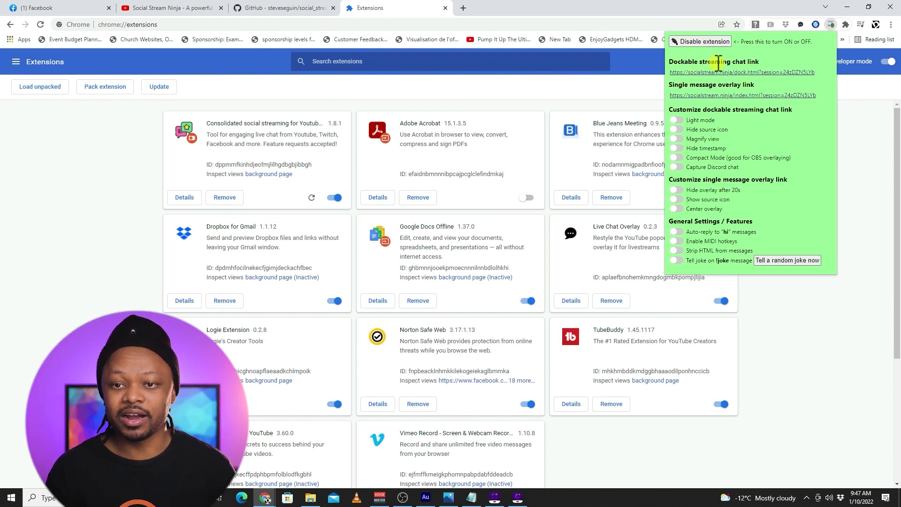
pyautogui.click(687, 73)
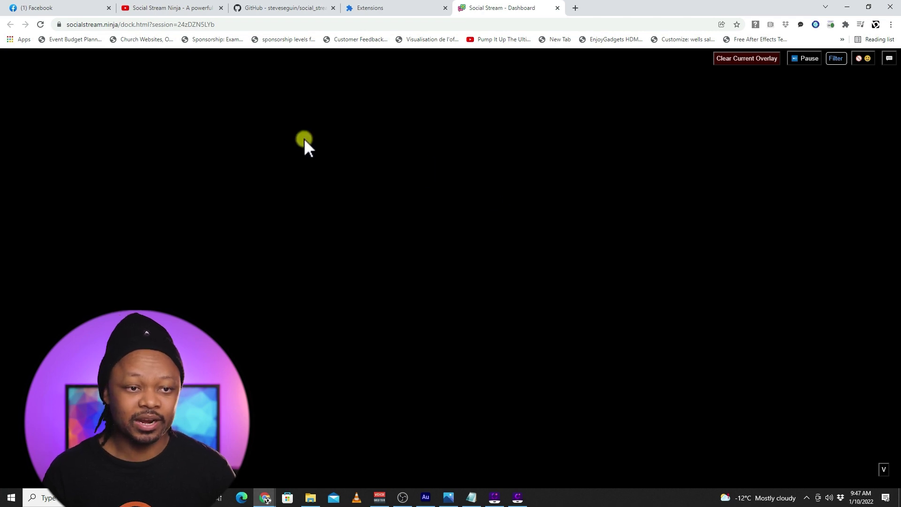
# - Switch to the Facebook browser window and enlarge the Live Production Tips & Tools live video with its chat
pyautogui.click(268, 497)
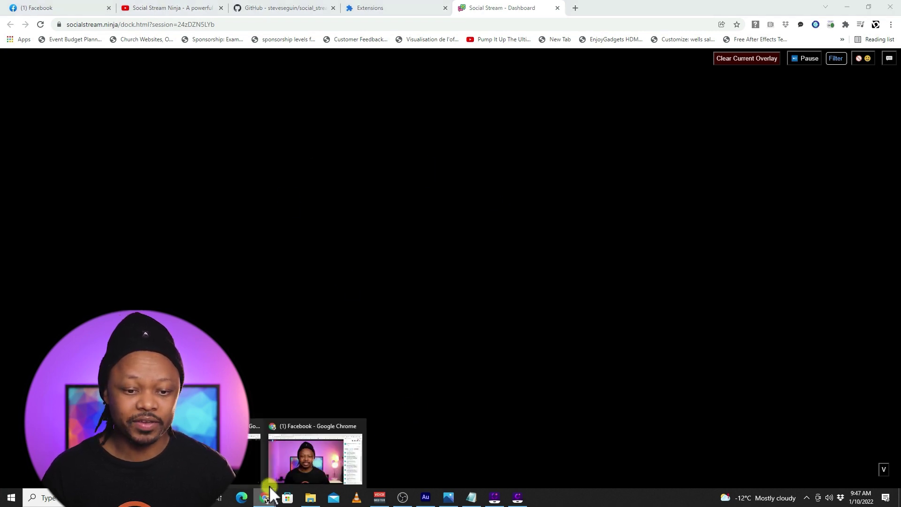
pyautogui.click(314, 465)
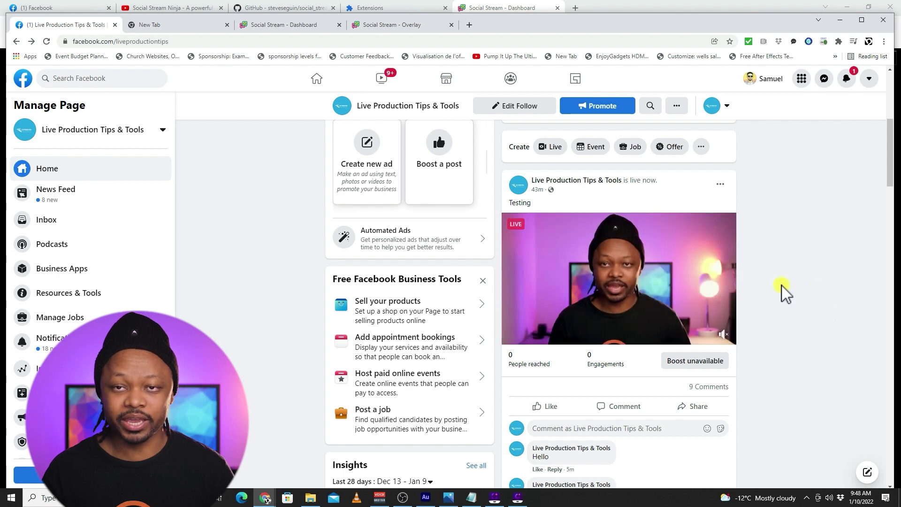
pyautogui.moveTo(686, 338)
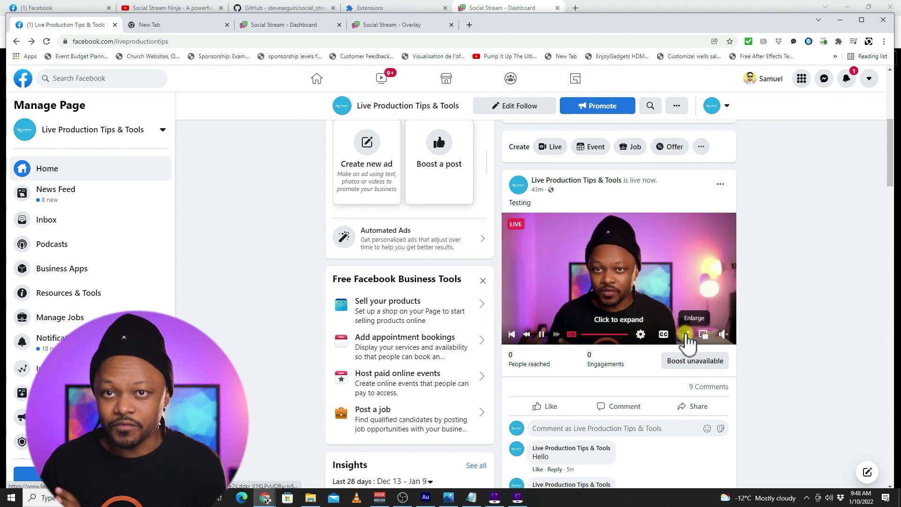
pyautogui.scroll(-1, 689, 343)
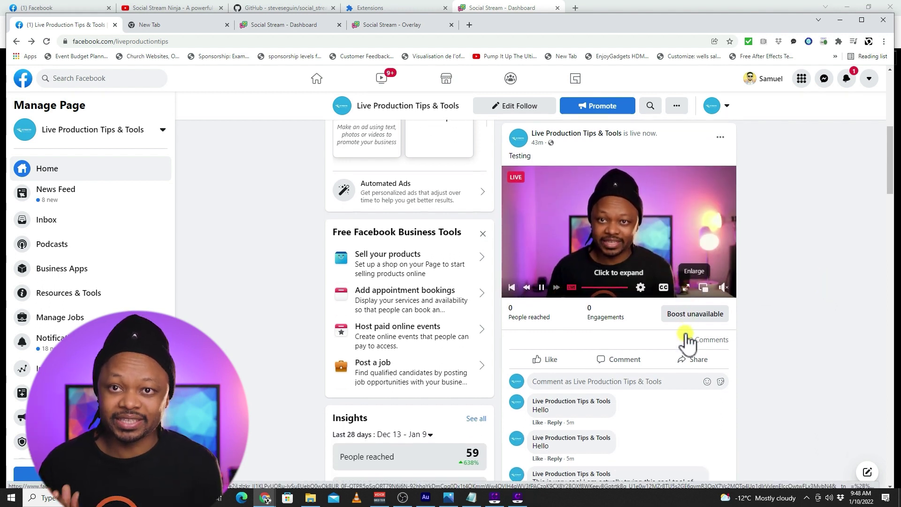
pyautogui.click(687, 287)
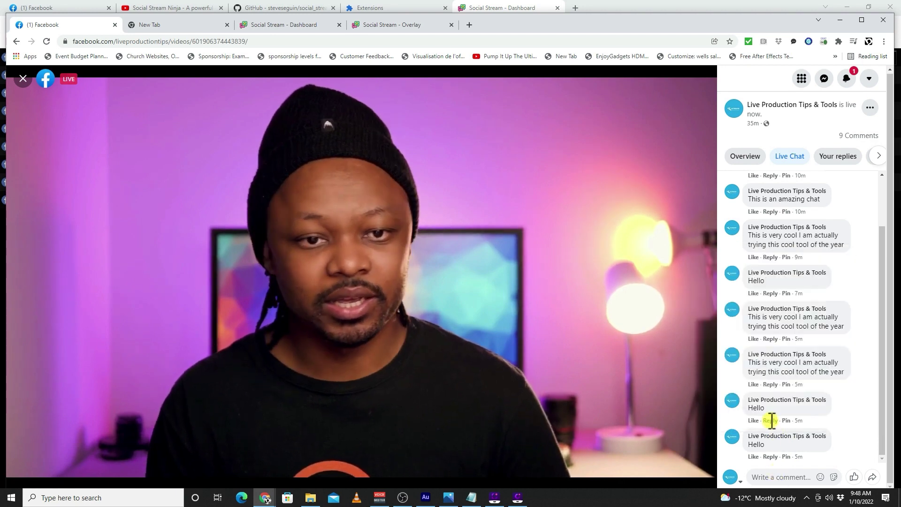
# - Copy the comment "This is very cool I am actually trying this cool tool of the year" and post it again in the live chat
pyautogui.moveTo(750, 362); pyautogui.dragTo(849, 372)
pyautogui.rightClick(830, 373)
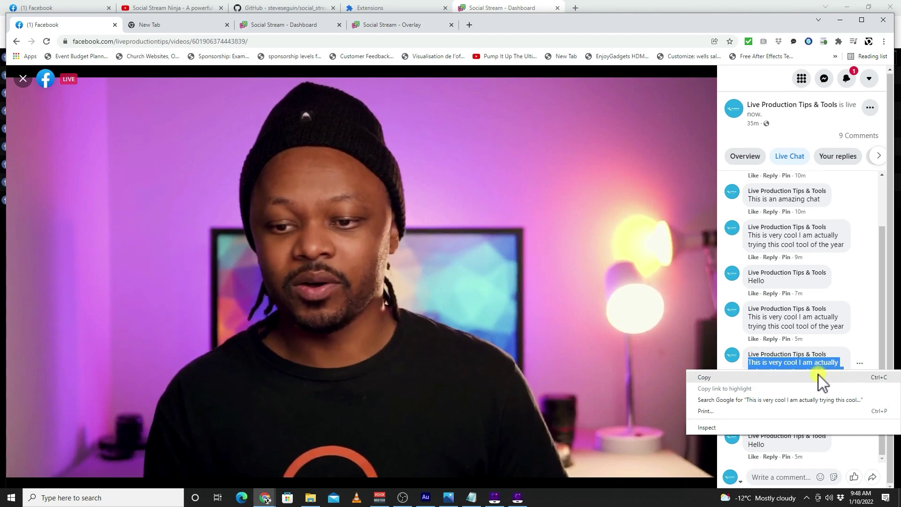
pyautogui.click(819, 377)
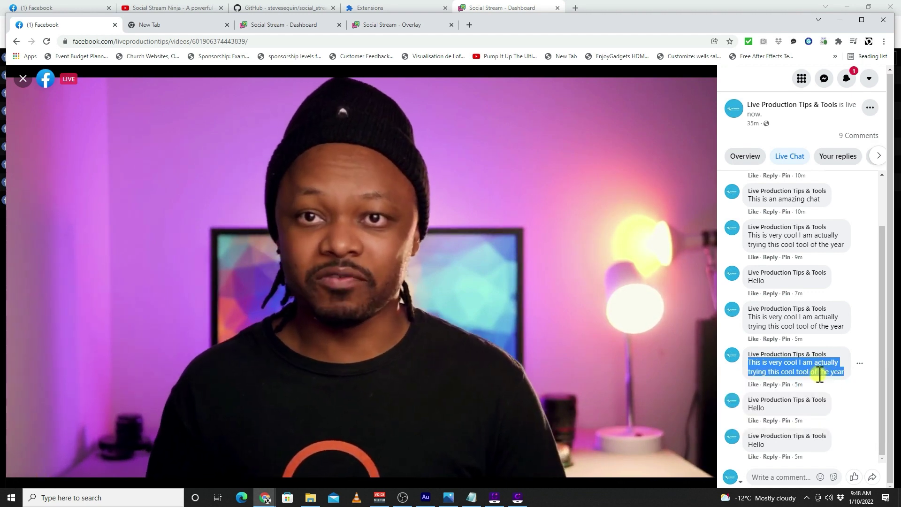
pyautogui.click(777, 477)
pyautogui.hotkey('ctrl', 'v')
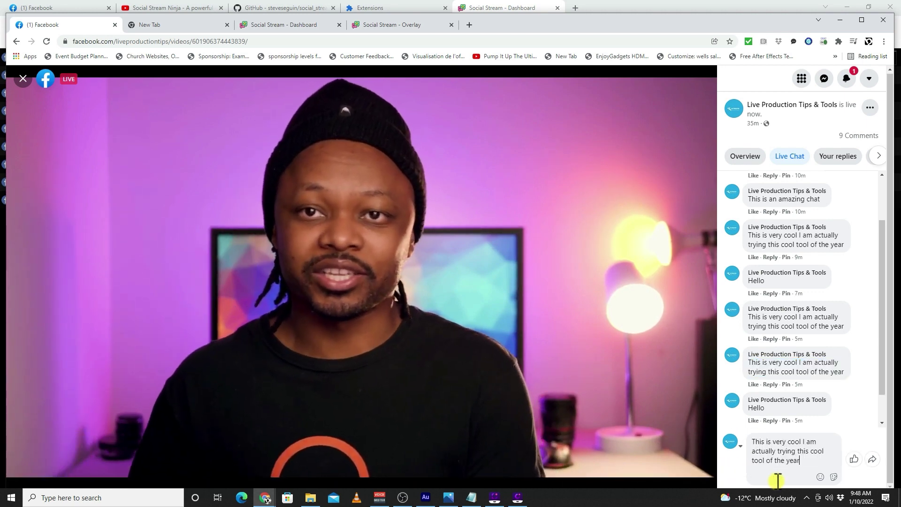
pyautogui.press('Return')
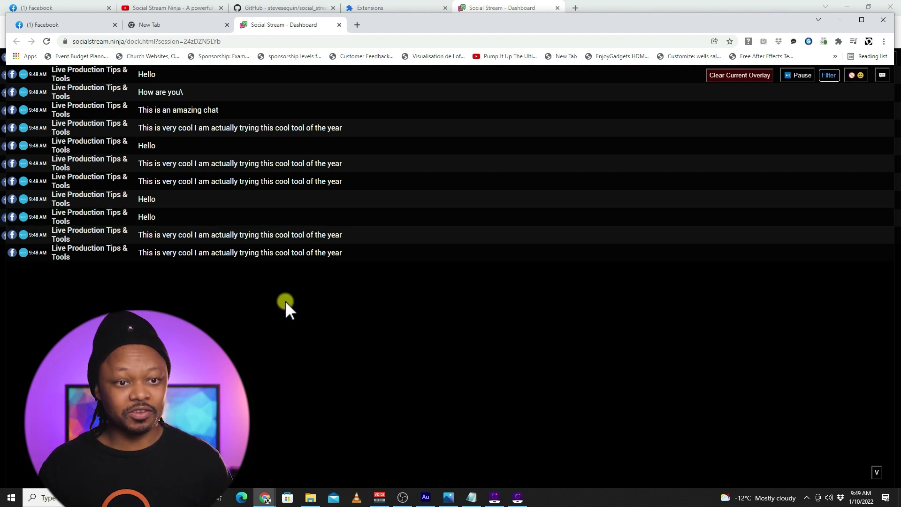
# - Select the newest chat message in the full-size Social Stream dashboard window and deselect it again
pyautogui.click(222, 128)
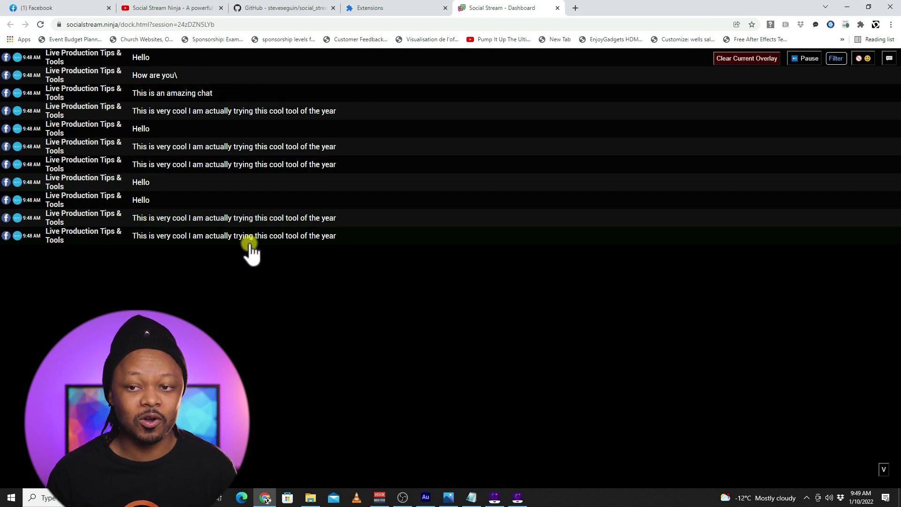
pyautogui.click(258, 240)
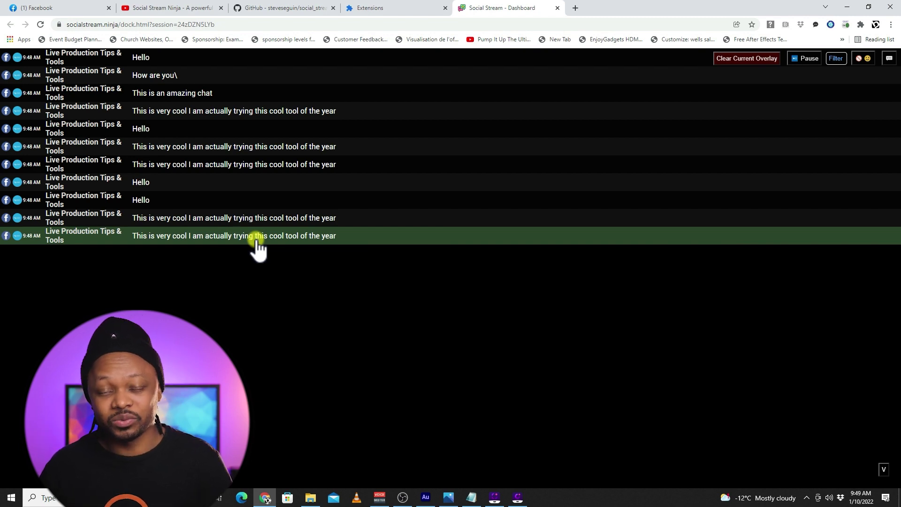
pyautogui.click(257, 240)
# - Switch to OBS Studio and add a new browser source named "Social Ninja chat" to the MAIN CAMERA scene
pyautogui.click(402, 496)
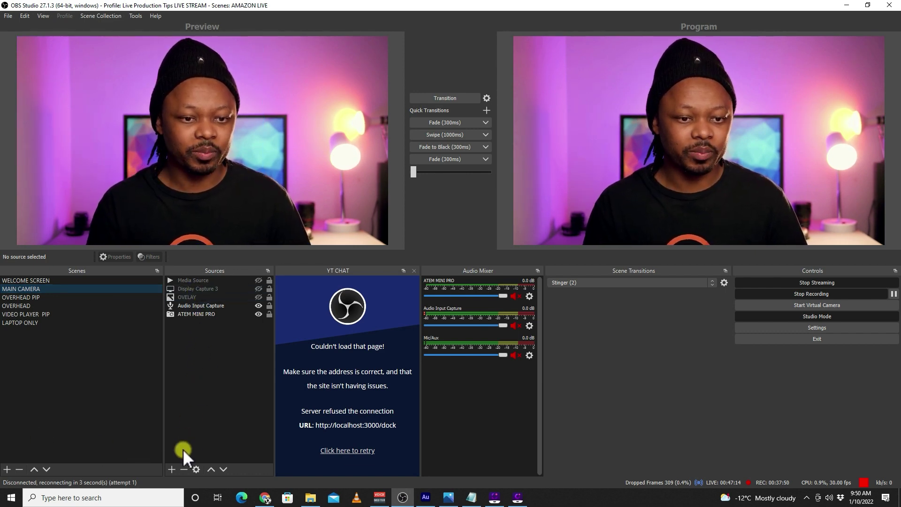
pyautogui.click(173, 468)
pyautogui.click(209, 312)
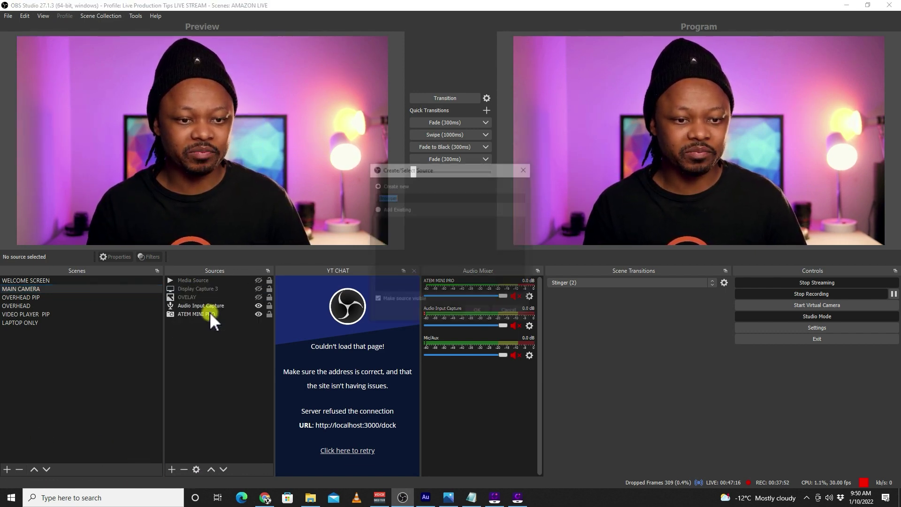
pyautogui.write('So')
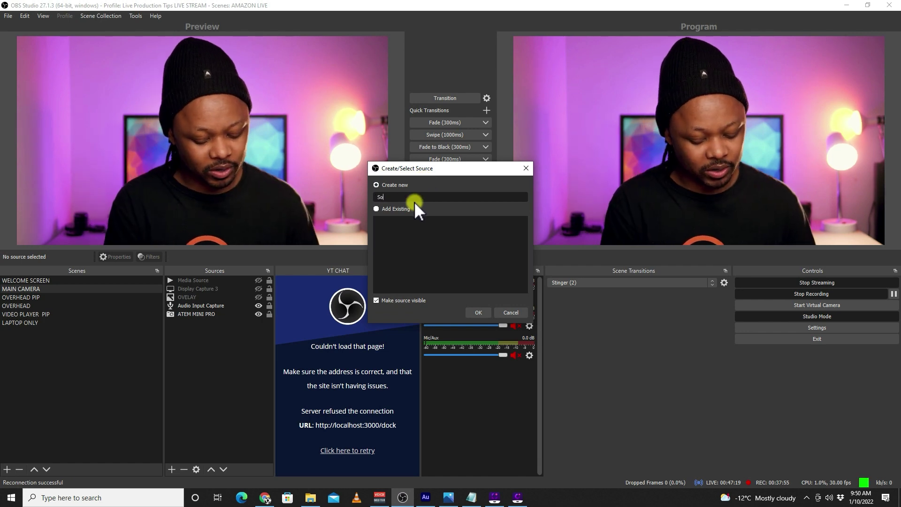
pyautogui.write('cial Ninja chat')
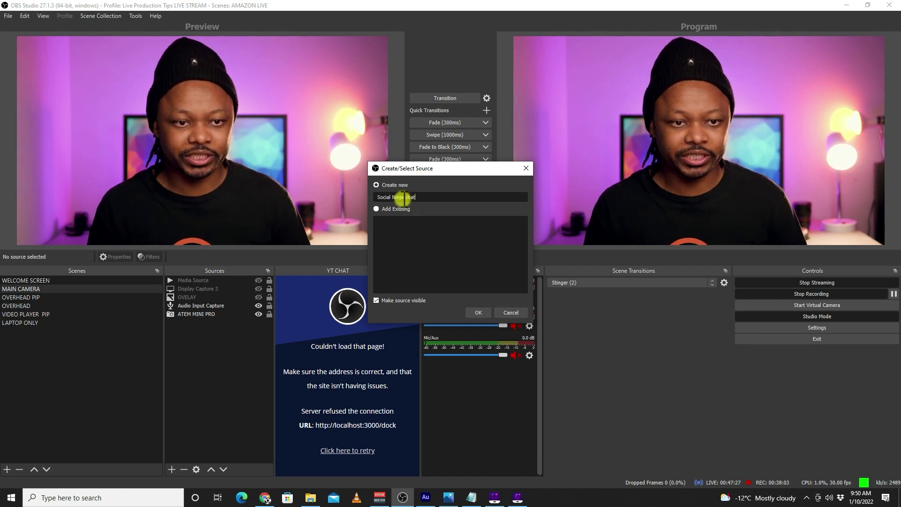
pyautogui.click(477, 312)
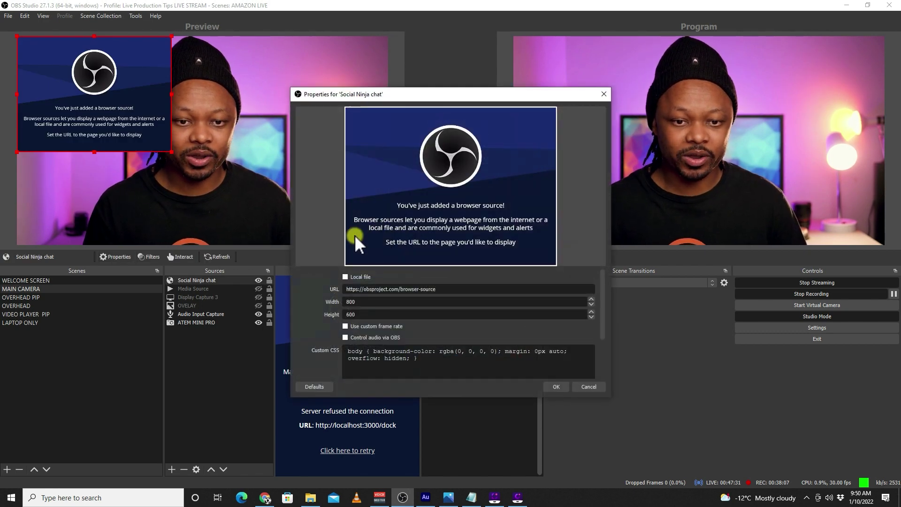
# - Switch to Chrome and open the single message overlay link of the Social Stream extension in a new page
pyautogui.click(265, 497)
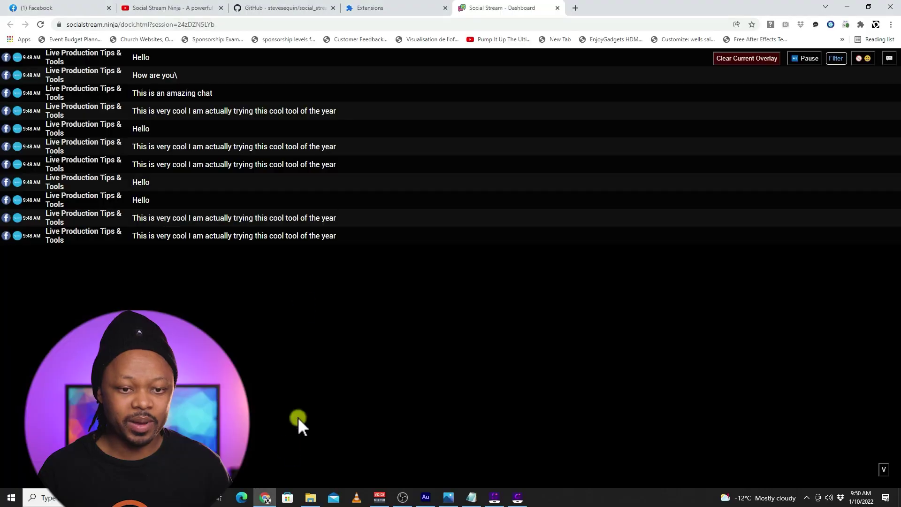
pyautogui.click(404, 10)
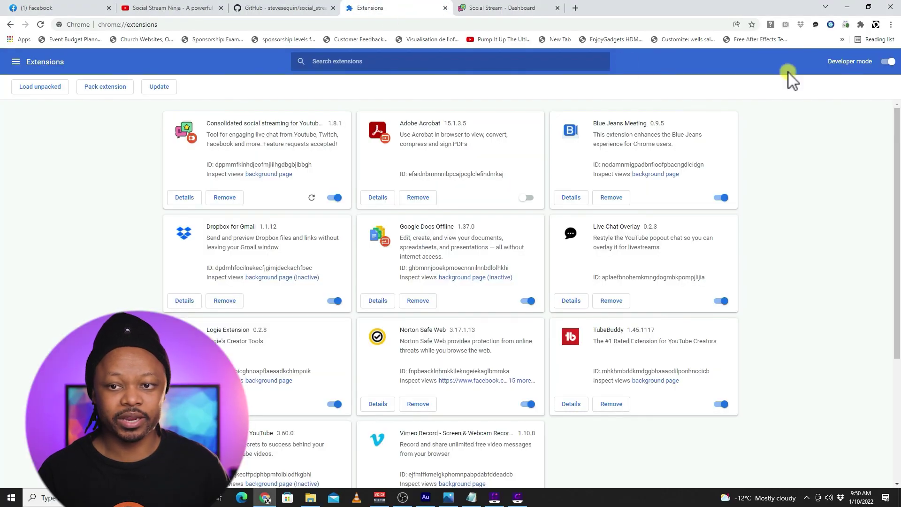
pyautogui.click(846, 24)
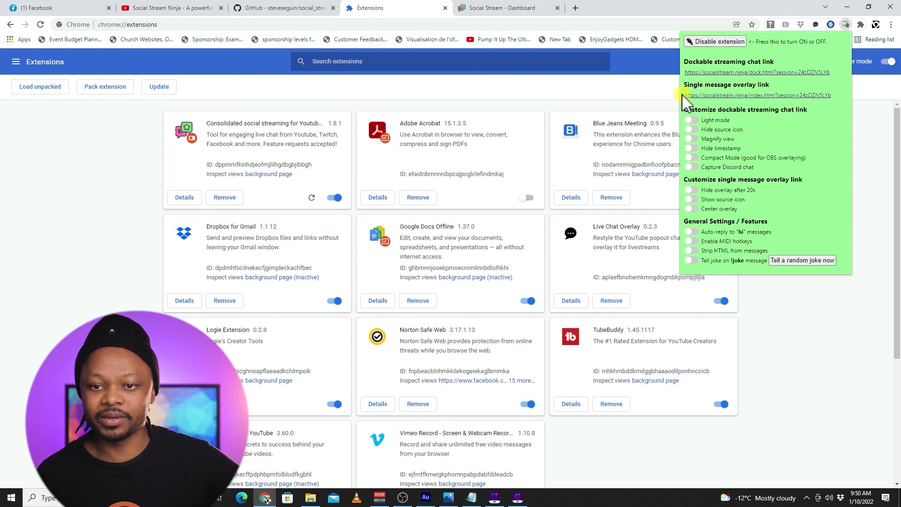
pyautogui.click(719, 95)
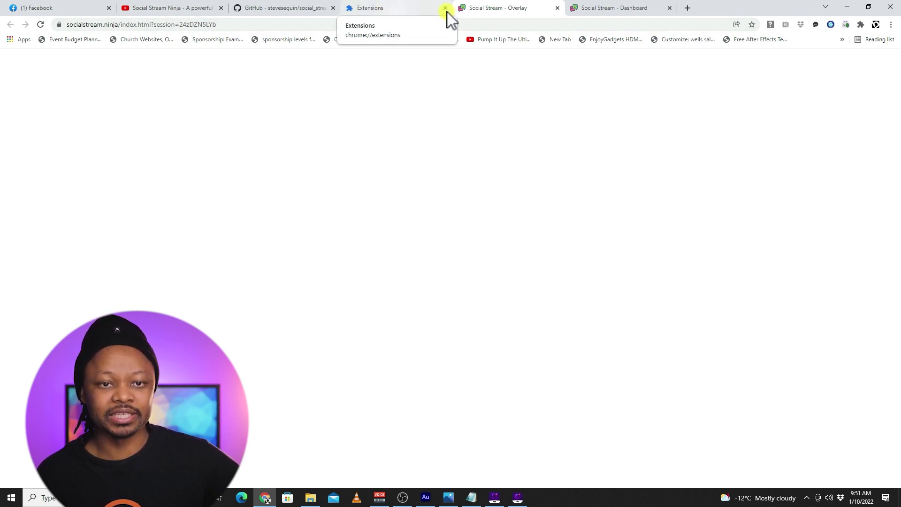
# - Feature the dashboard message "This is an amazing chat", check it on the overlay page, and close that page
pyautogui.click(626, 7)
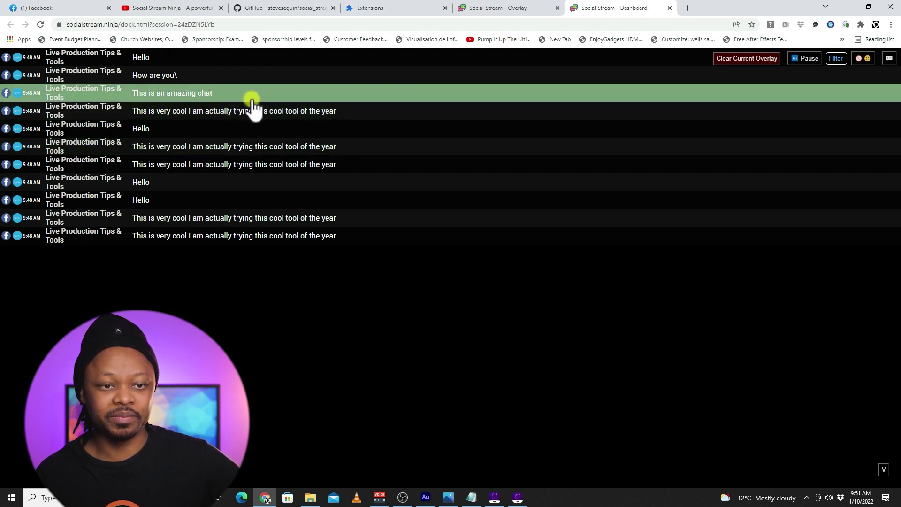
pyautogui.click(509, 12)
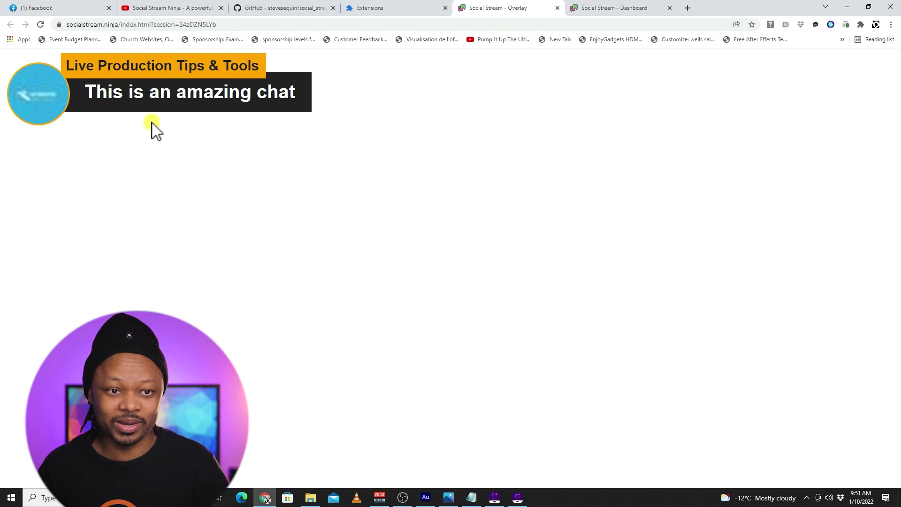
pyautogui.click(557, 8)
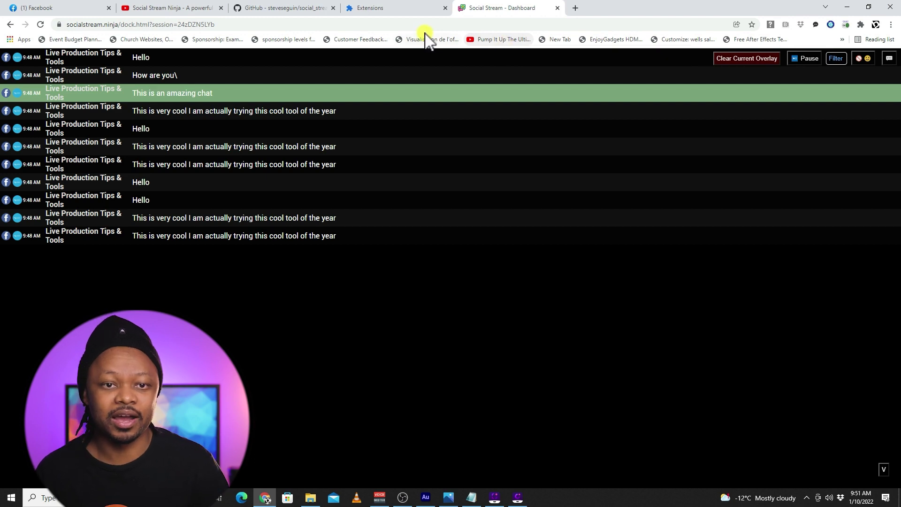
# - Copy the single message overlay link from the Social Stream extension
pyautogui.click(395, 8)
pyautogui.click(504, 14)
pyautogui.click(845, 25)
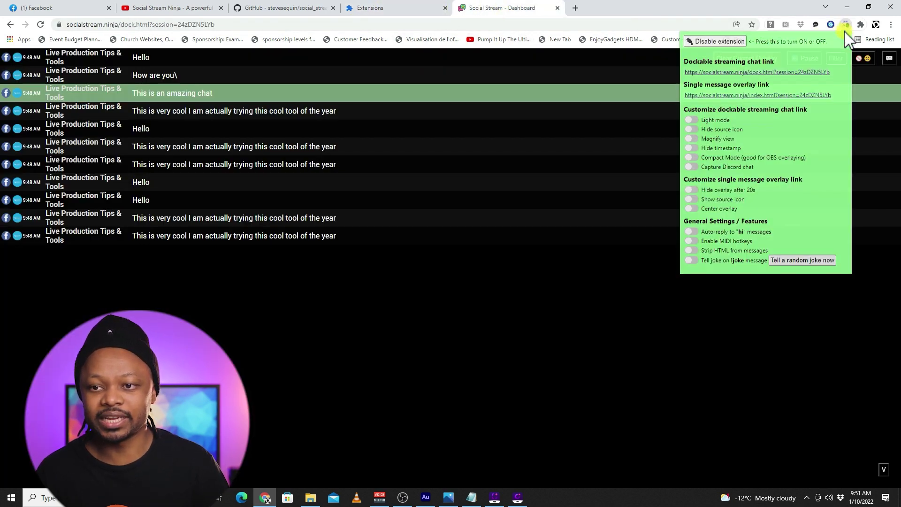
pyautogui.moveTo(686, 93); pyautogui.dragTo(835, 93)
pyautogui.rightClick(822, 99)
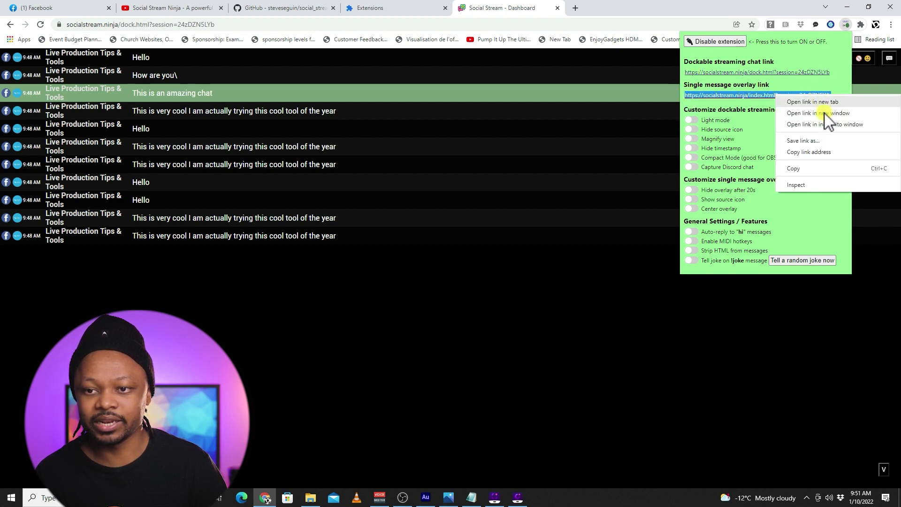
pyautogui.click(795, 167)
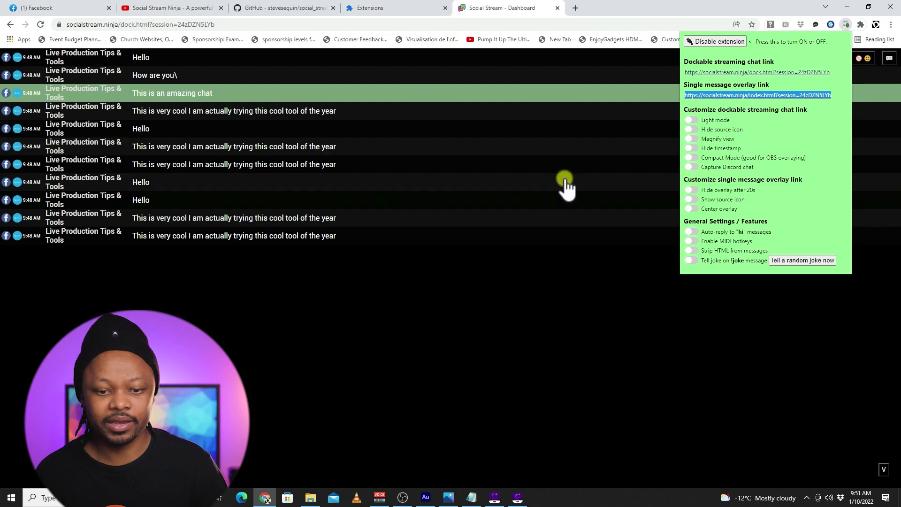
# - Switch to OBS Studio and replace the URL of the "Social Ninja chat" browser source with the copied overlay link
pyautogui.click(403, 496)
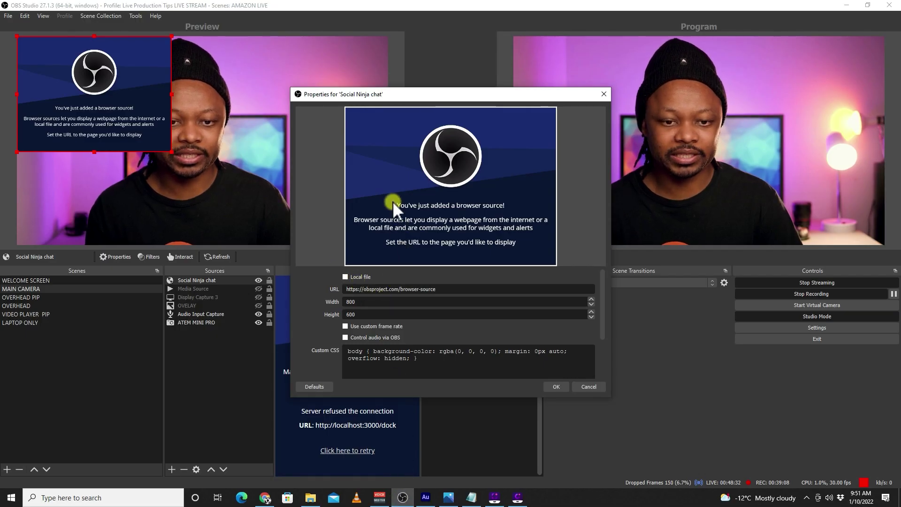
pyautogui.moveTo(446, 288); pyautogui.dragTo(341, 287)
pyautogui.press('BackSpace')
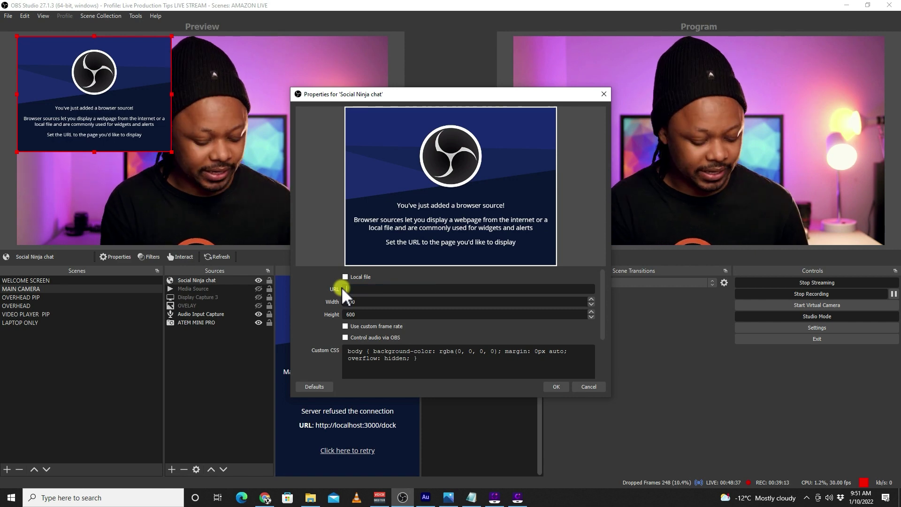
pyautogui.hotkey('ctrl', 'v')
# - Set the browser source's width to 1920 and its height to 300
pyautogui.click(359, 302)
pyautogui.press('BackSpace')
pyautogui.press('BackSpace')
pyautogui.press('BackSpace')
pyautogui.write('1')
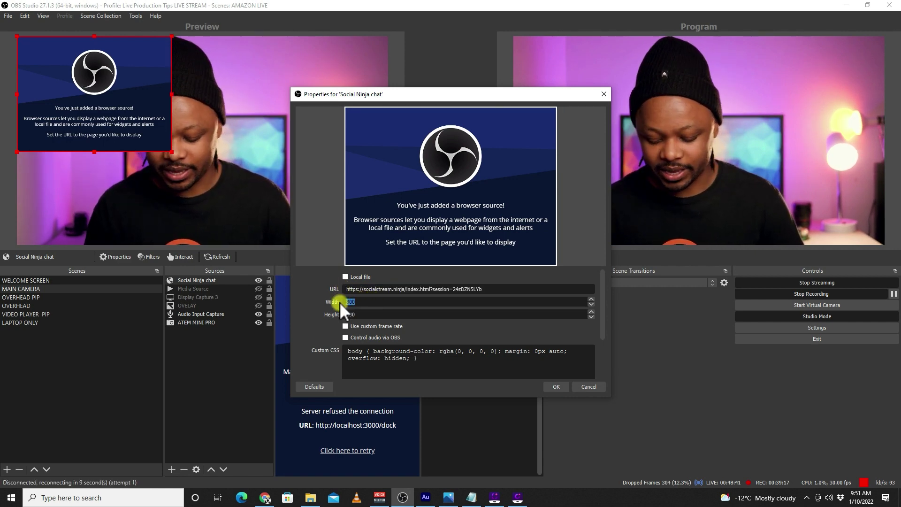
pyautogui.write('920')
pyautogui.click(353, 314)
pyautogui.press('BackSpace')
pyautogui.press('BackSpace')
pyautogui.press('BackSpace')
pyautogui.write('300')
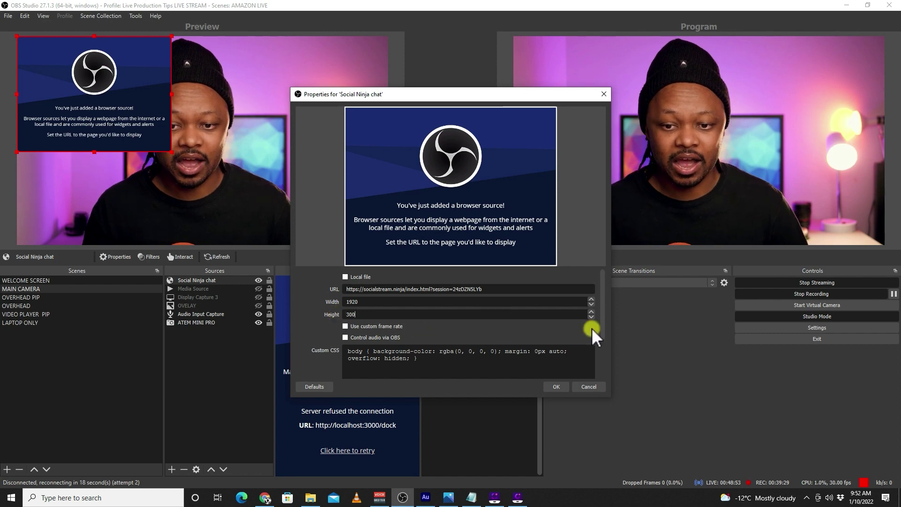
# - Enable refreshing the browser when the scene becomes active, and move the confirmed source to the bottom edge of the preview canvas
pyautogui.moveTo(603, 324); pyautogui.dragTo(602, 354)
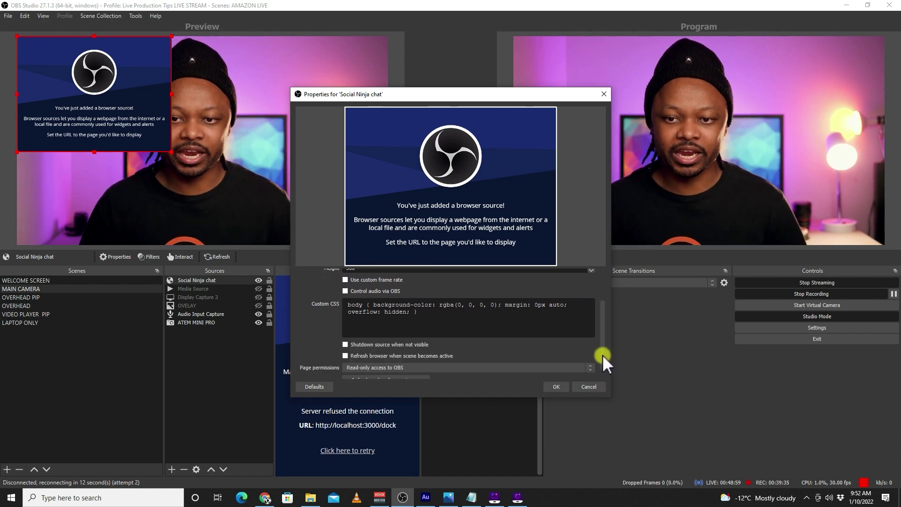
pyautogui.scroll(-1, 601, 353)
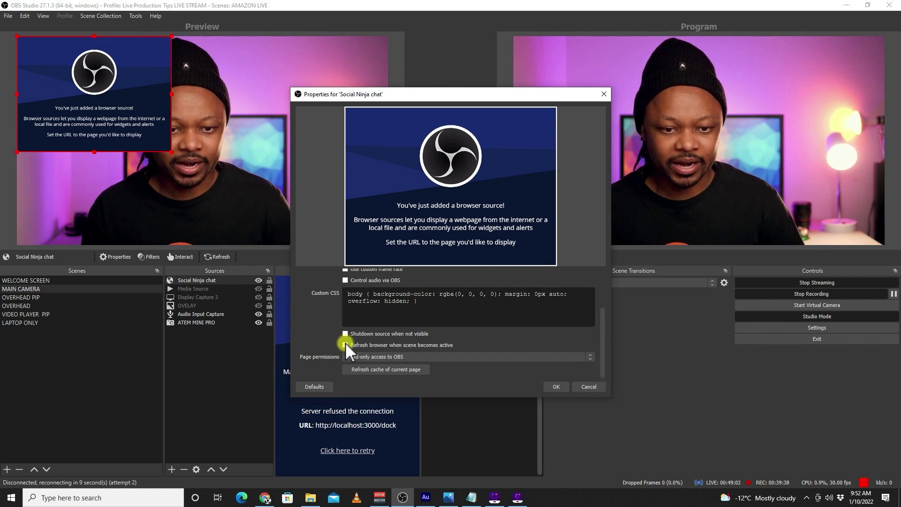
pyautogui.click(346, 344)
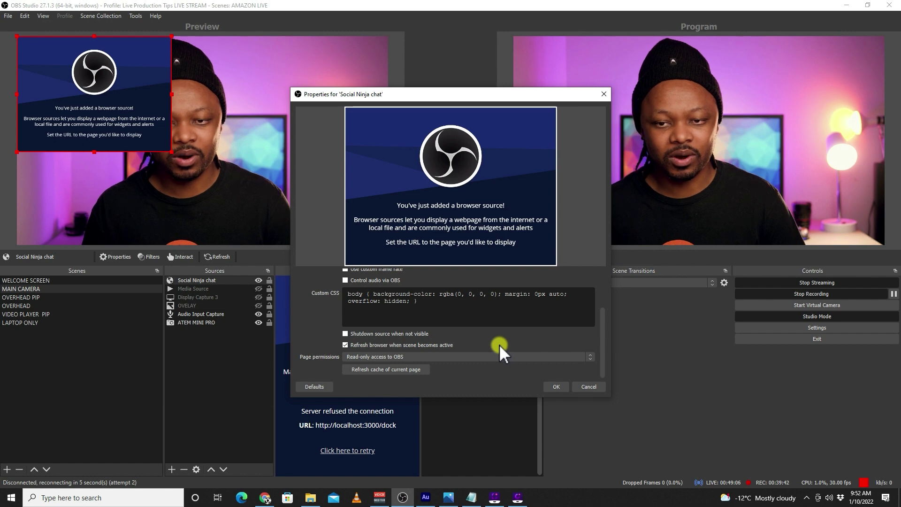
pyautogui.click(553, 386)
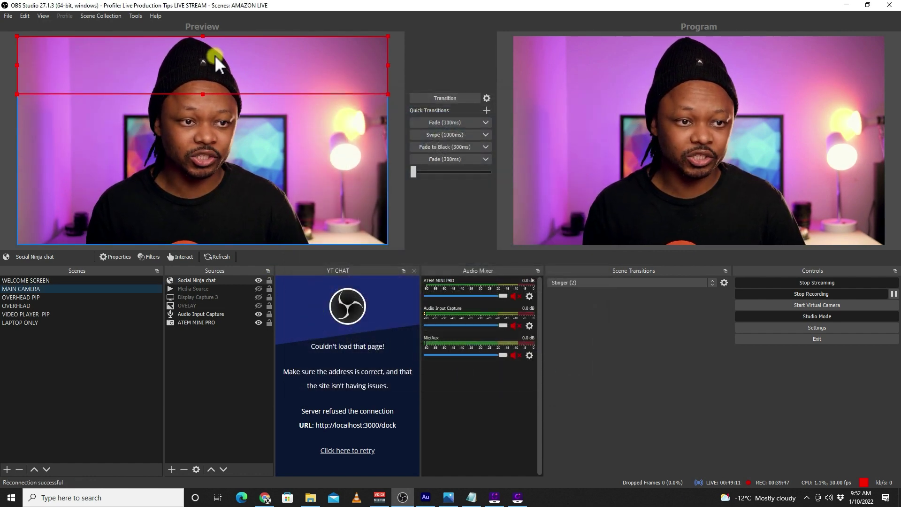
pyautogui.moveTo(215, 55); pyautogui.dragTo(212, 205)
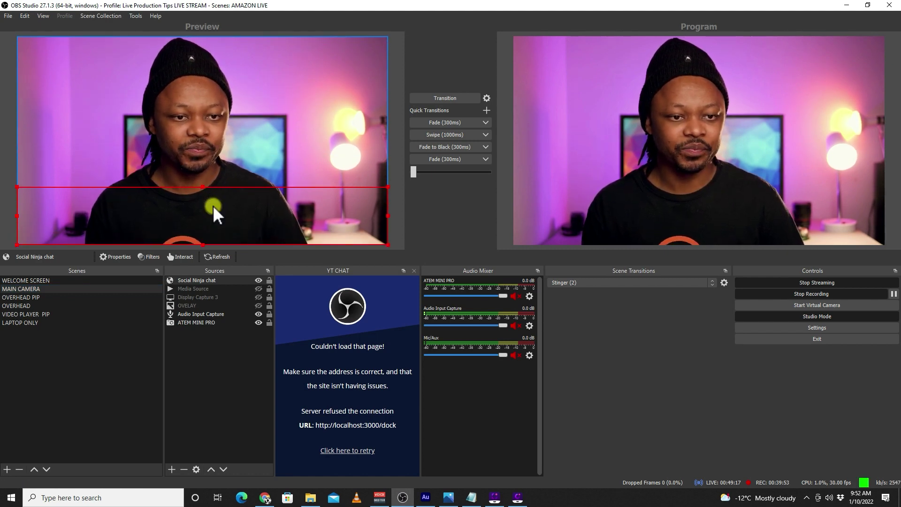
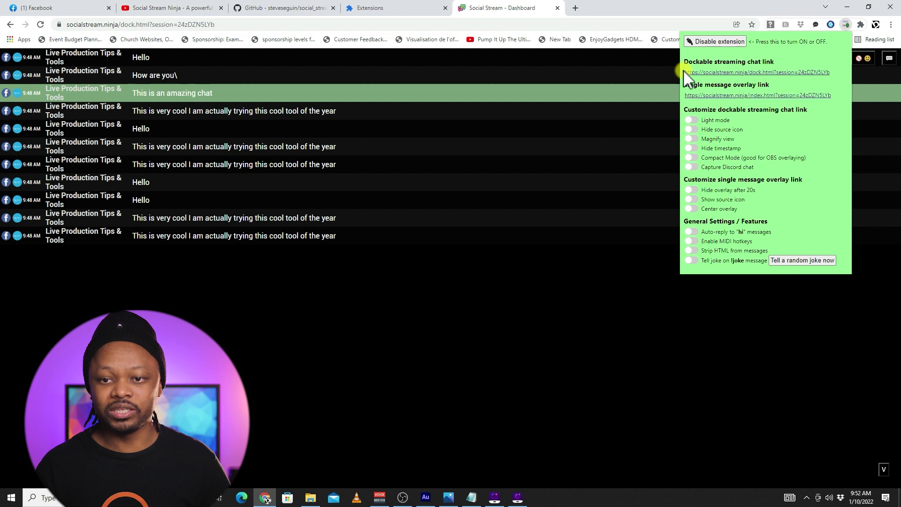
# - Copy the dockable streaming chat link from the Social Stream extension in Chrome
pyautogui.moveTo(739, 71); pyautogui.dragTo(832, 73)
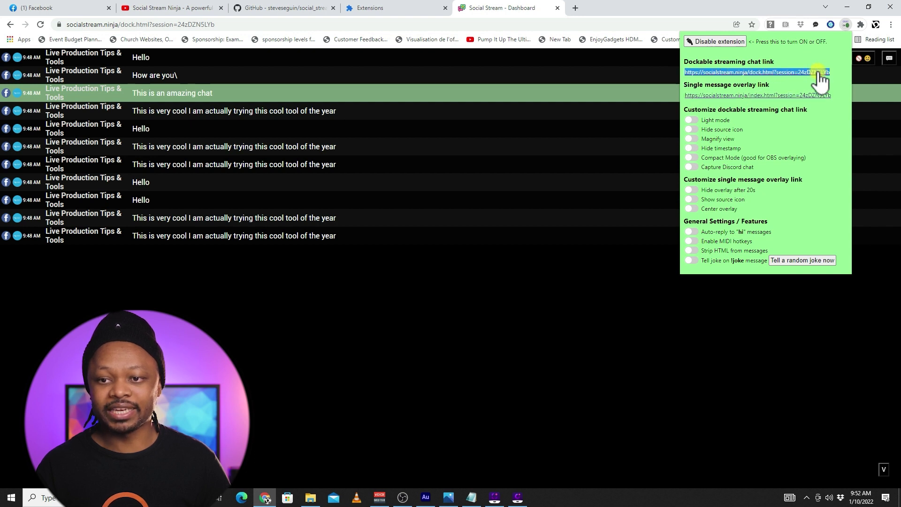
pyautogui.rightClick(818, 73)
pyautogui.click(798, 146)
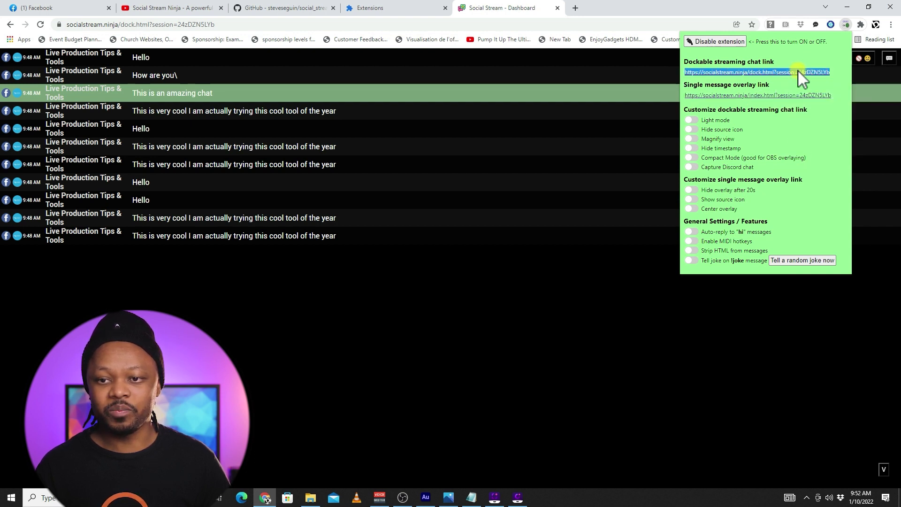
pyautogui.click(798, 64)
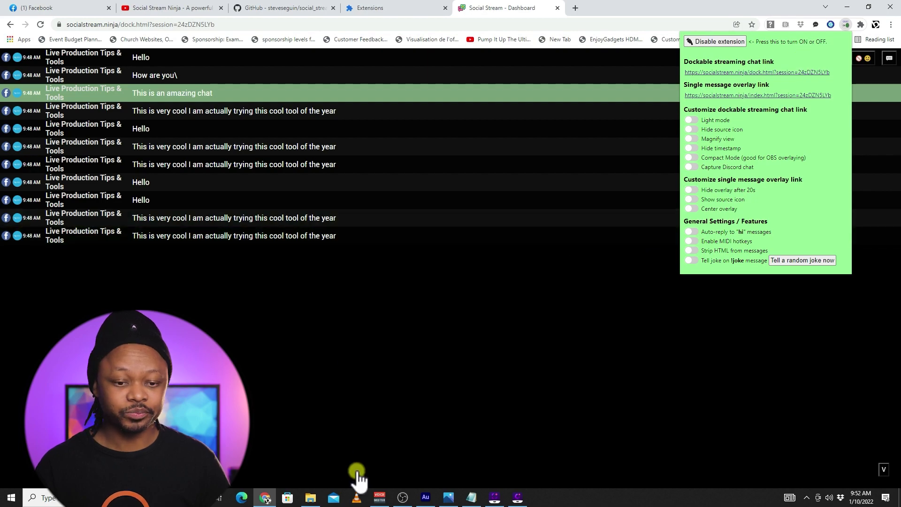
# - Switch to OBS Studio and add a custom browser dock named "Social Chat Ninja" with the copied dockable chat link
pyautogui.click(403, 497)
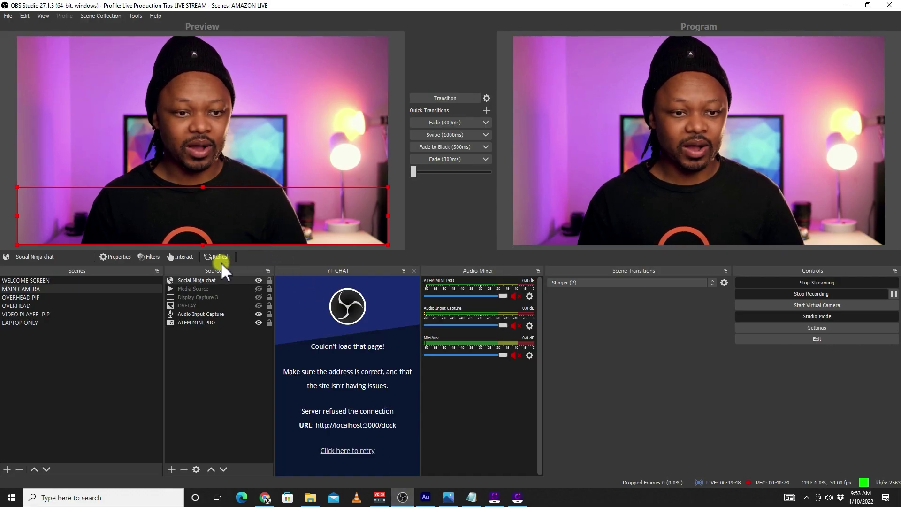
pyautogui.click(43, 16)
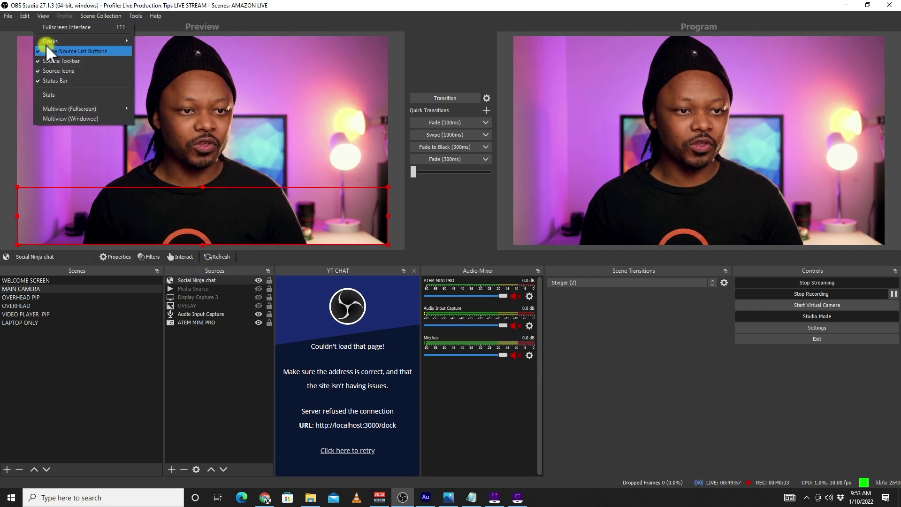
pyautogui.moveTo(55, 41)
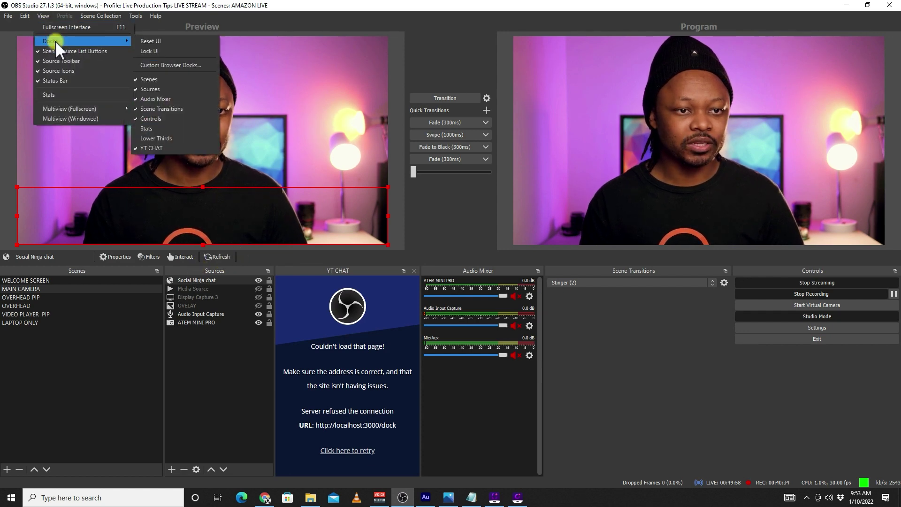
pyautogui.click(180, 65)
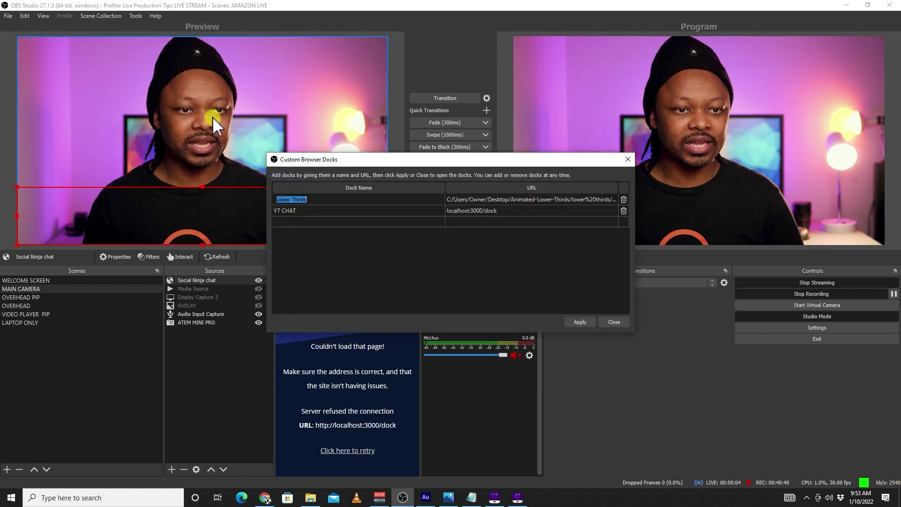
pyautogui.click(293, 222)
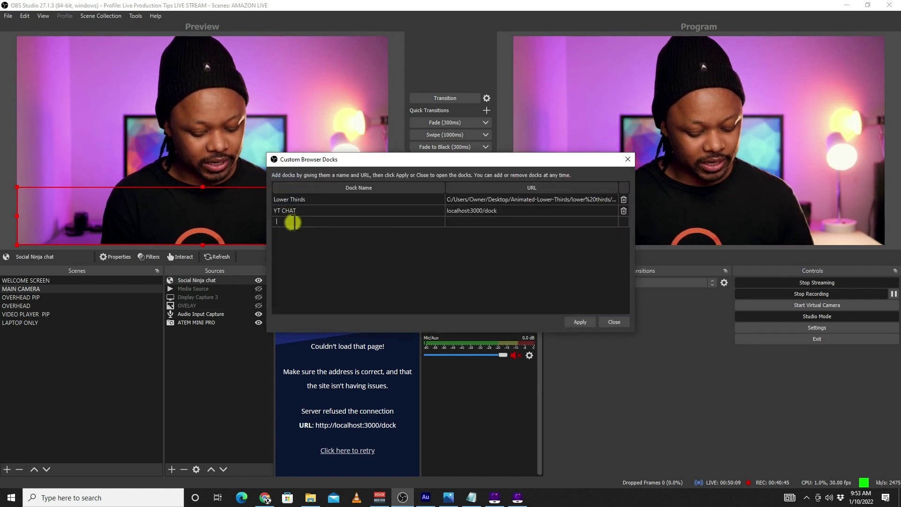
pyautogui.write('Social Chat ')
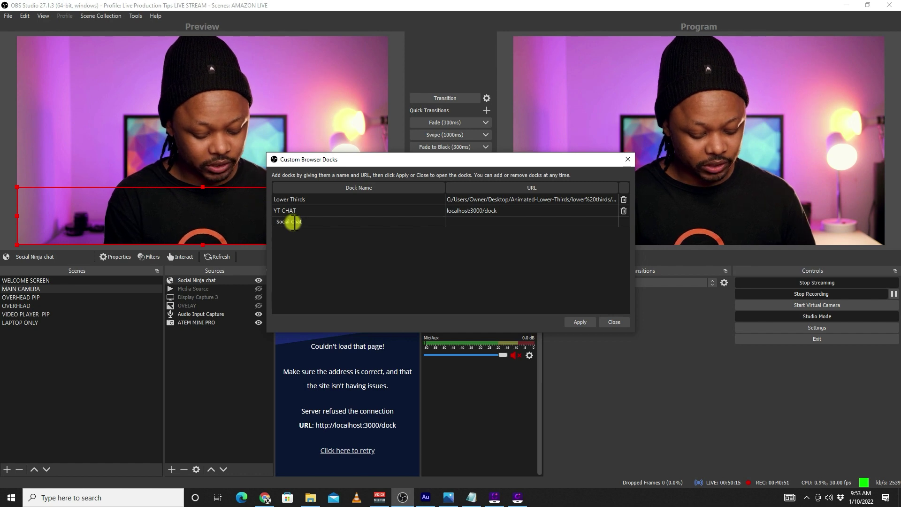
pyautogui.write('Ninja')
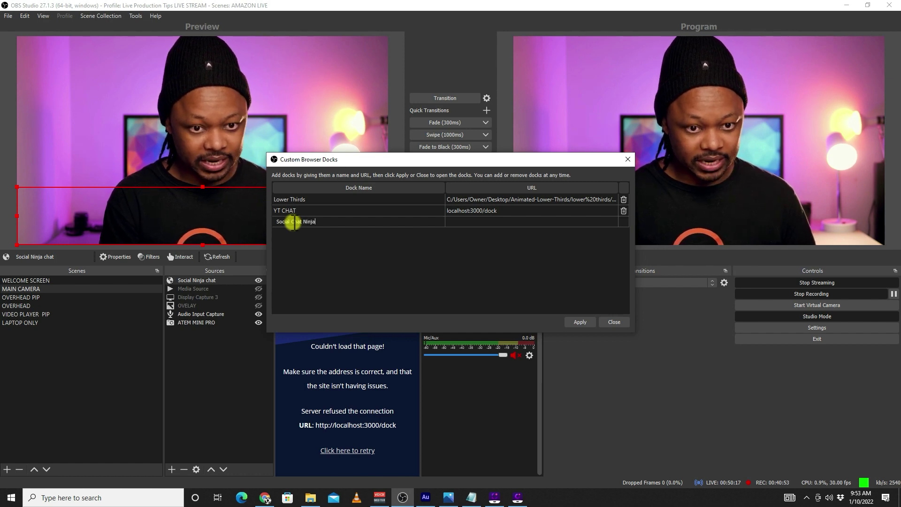
pyautogui.rightClick(464, 222)
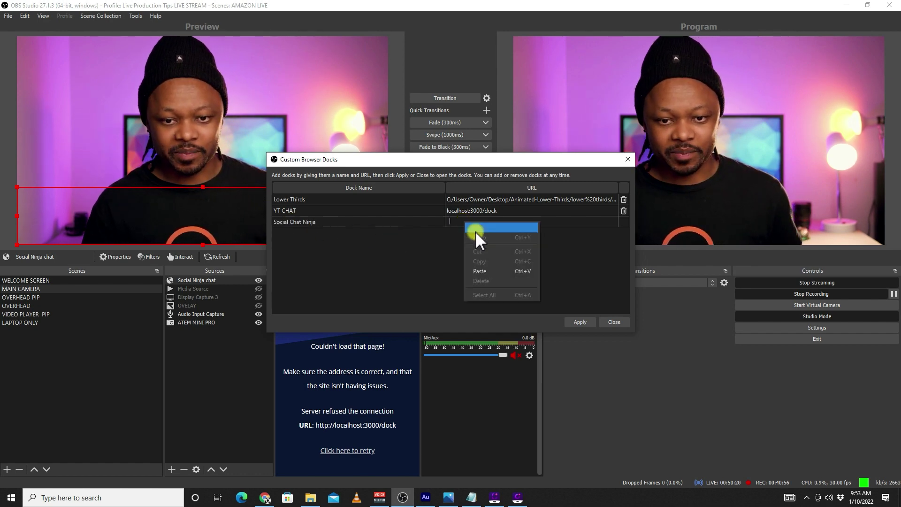
pyautogui.click(483, 270)
pyautogui.click(580, 322)
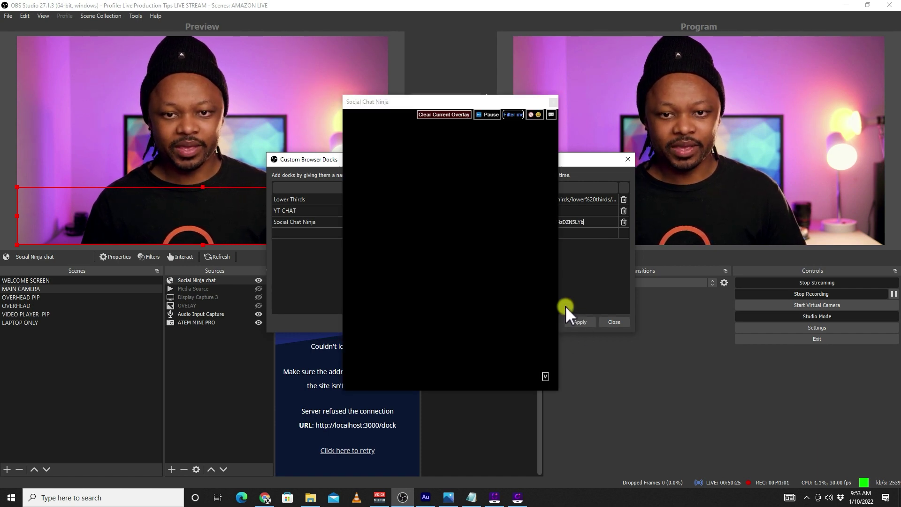
pyautogui.click(612, 322)
# - Dock the floating Social Chat Ninja window between YT CHAT and the Audio Mixer and narrow it slightly
pyautogui.moveTo(385, 209); pyautogui.dragTo(409, 275)
pyautogui.moveTo(519, 354); pyautogui.dragTo(507, 355)
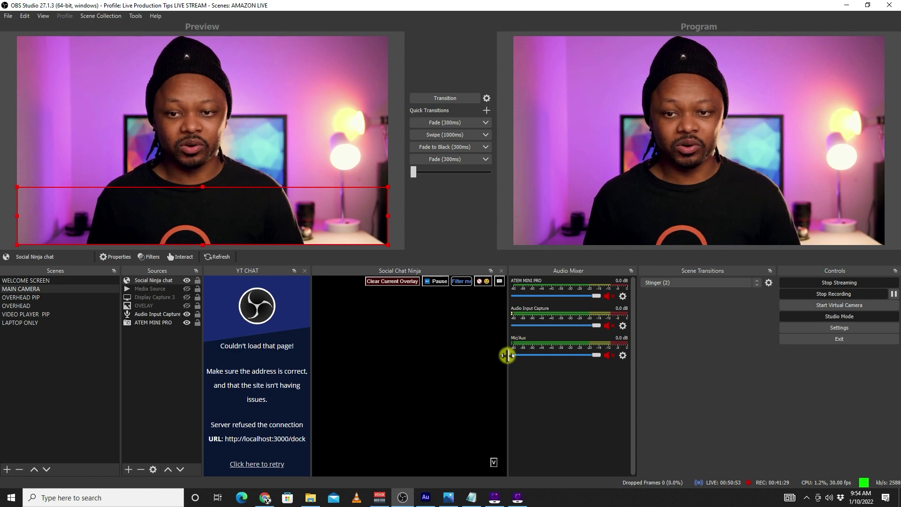
pyautogui.moveTo(507, 355); pyautogui.dragTo(499, 355)
# - Lock the dock layout of the interface and narrow the YT CHAT dock to give the Social Chat Ninja dock more width
pyautogui.click(43, 16)
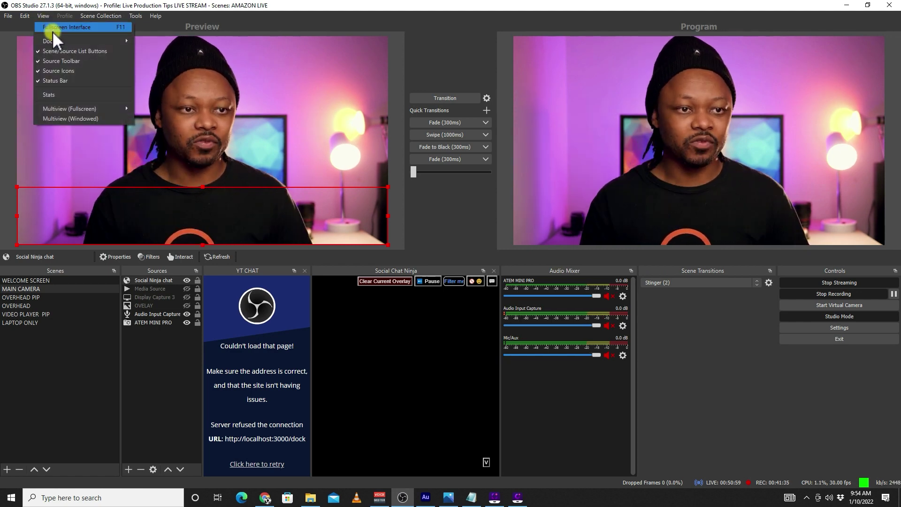
pyautogui.moveTo(57, 40)
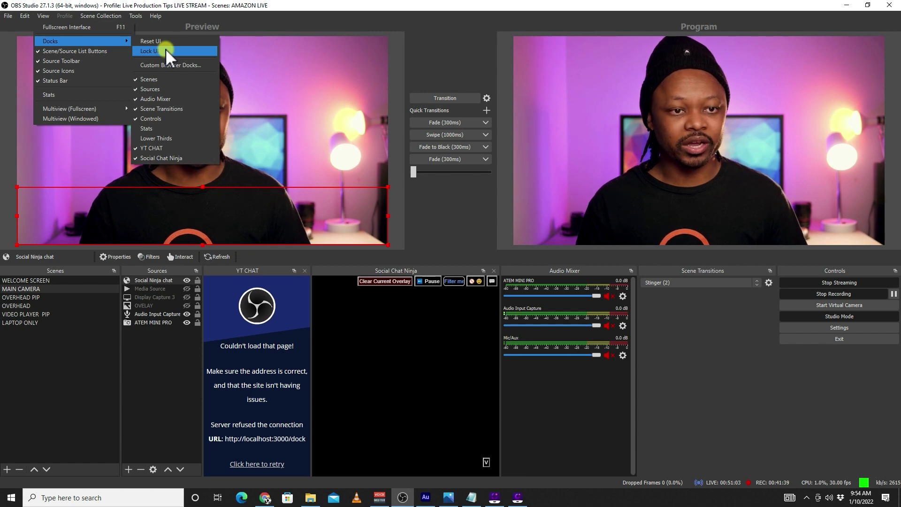
pyautogui.click(166, 49)
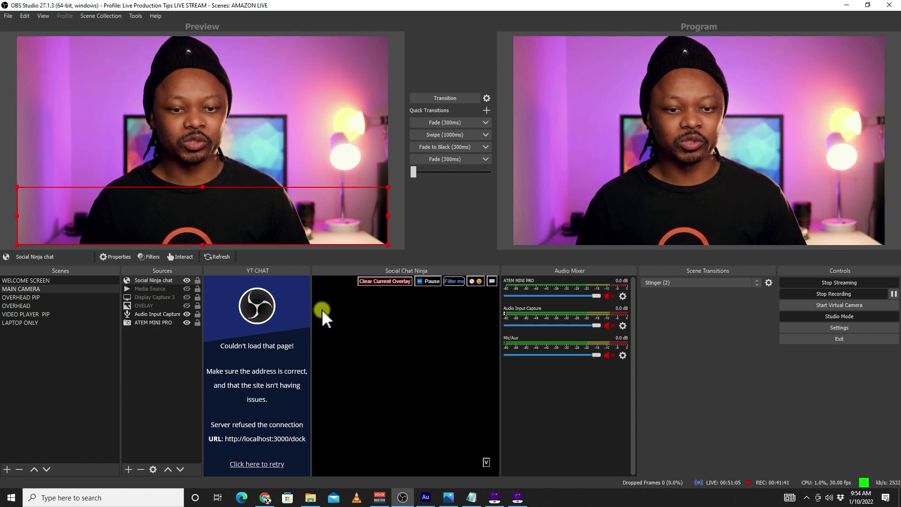
pyautogui.moveTo(311, 309); pyautogui.dragTo(289, 309)
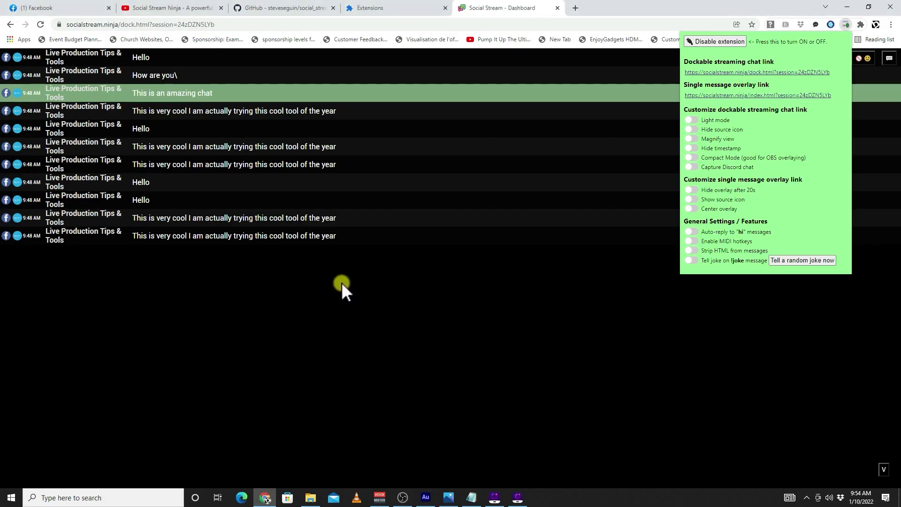
# - Feature a Facebook message in the Social Stream dashboard, and try featuring messages from the Social Chat Ninja dock in OBS Studio
pyautogui.click(200, 115)
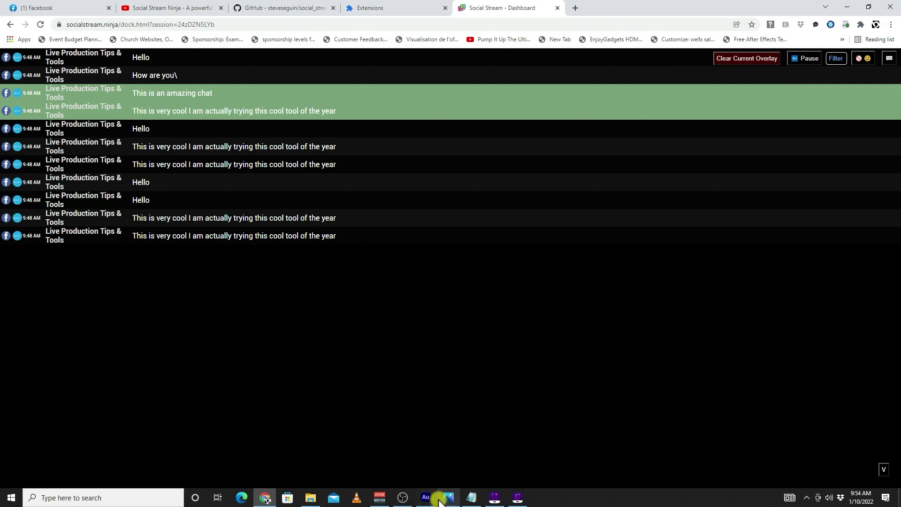
pyautogui.click(402, 498)
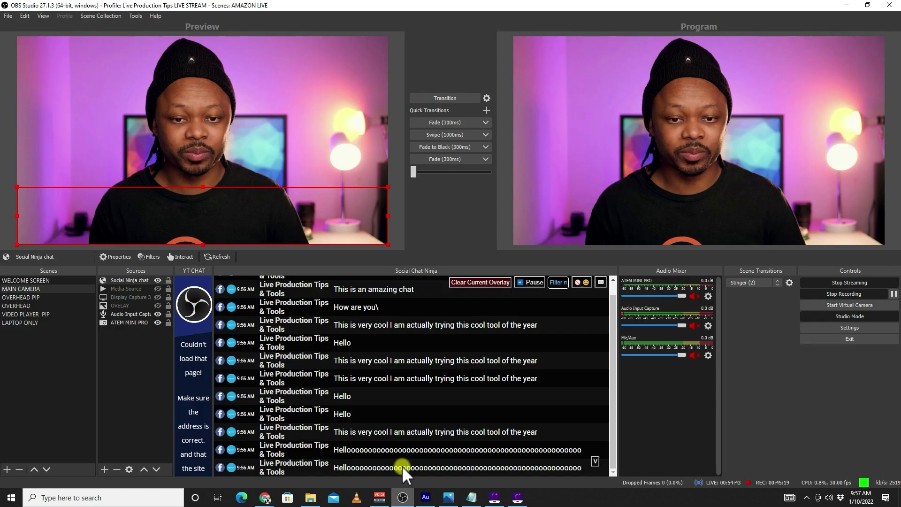
pyautogui.click(401, 366)
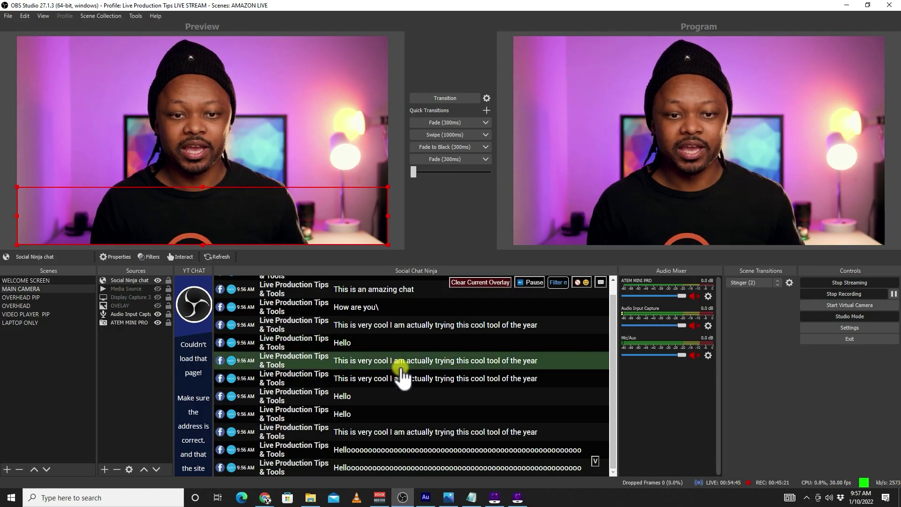
pyautogui.click(403, 387)
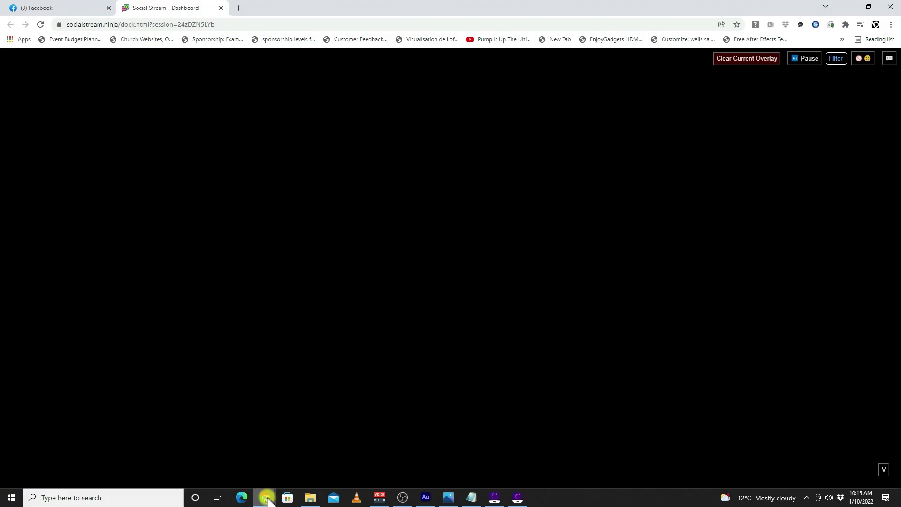
# - Switch to Chrome, pop out the chat of the Twitch live stream, and move the chat window over the right side of the video
pyautogui.moveTo(267, 484)
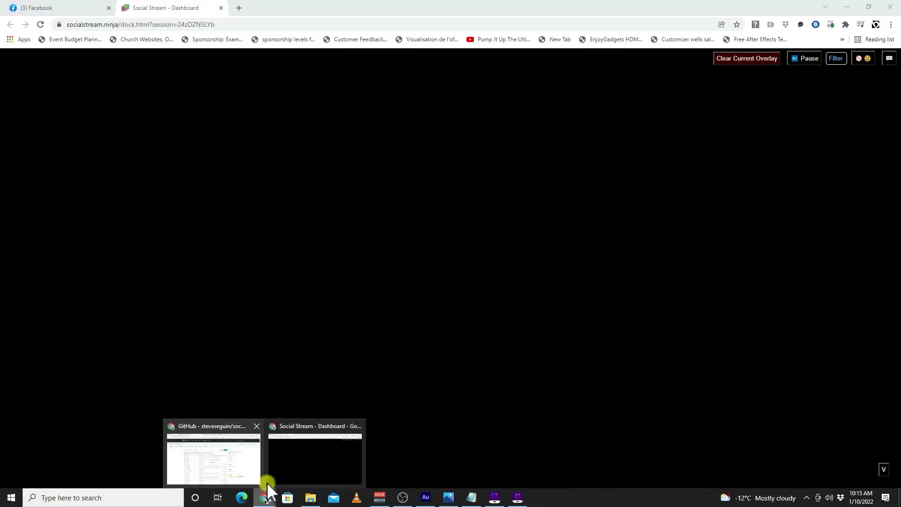
pyautogui.click(231, 454)
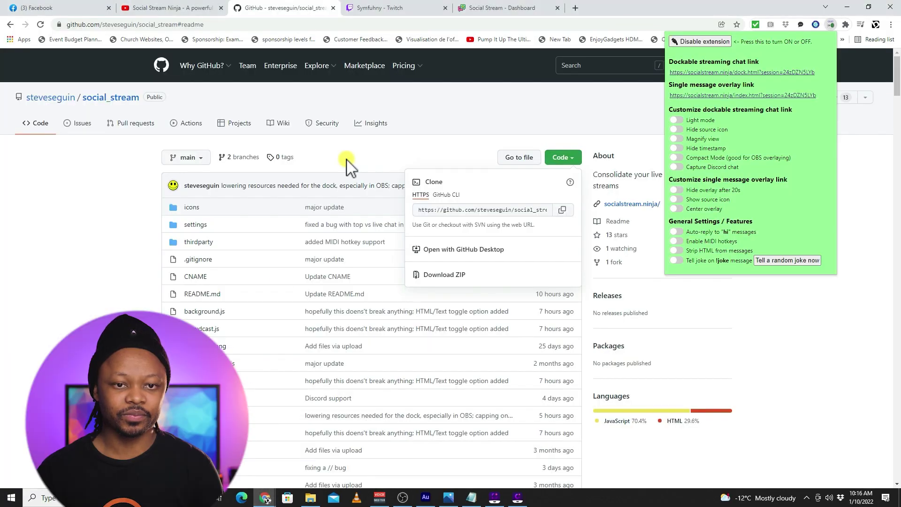
pyautogui.click(408, 8)
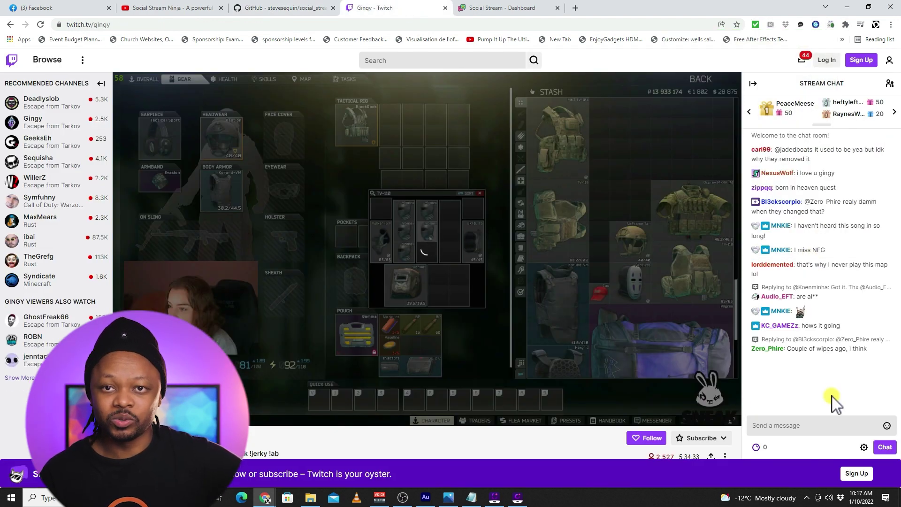
pyautogui.click(864, 448)
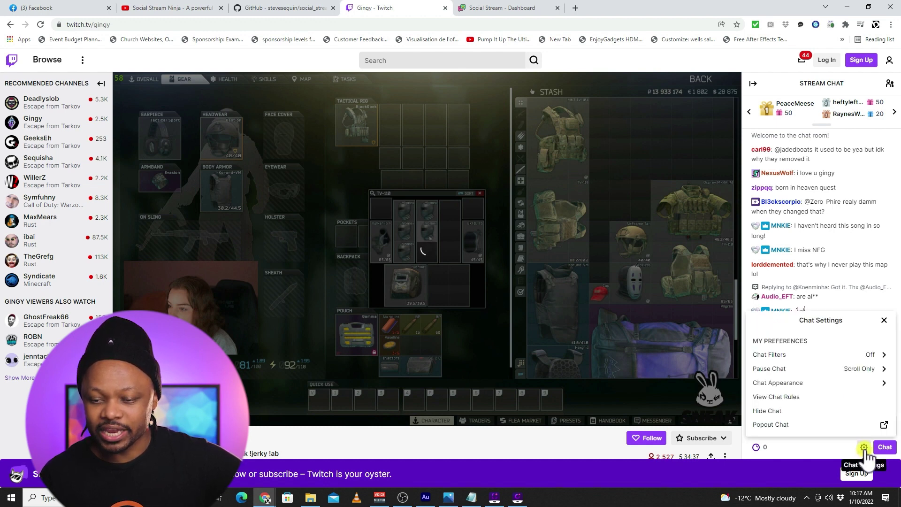
pyautogui.click(869, 428)
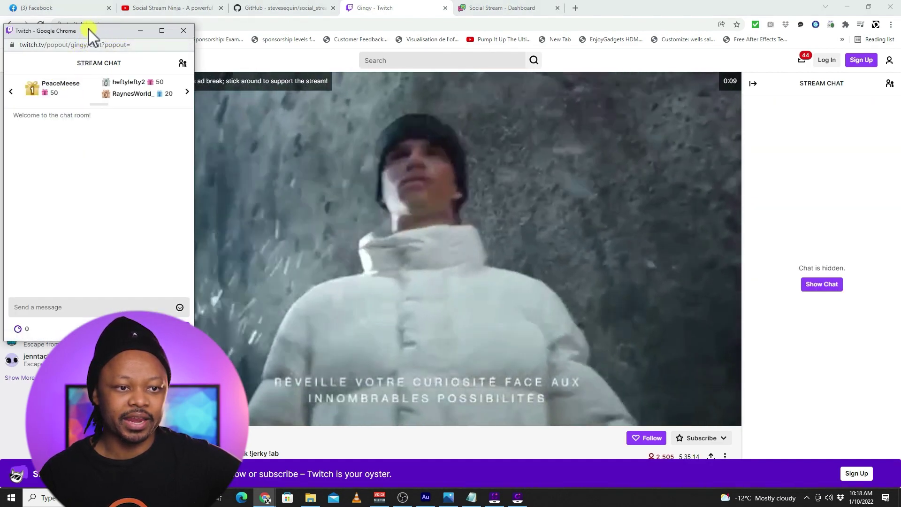
pyautogui.moveTo(91, 30); pyautogui.dragTo(273, 47)
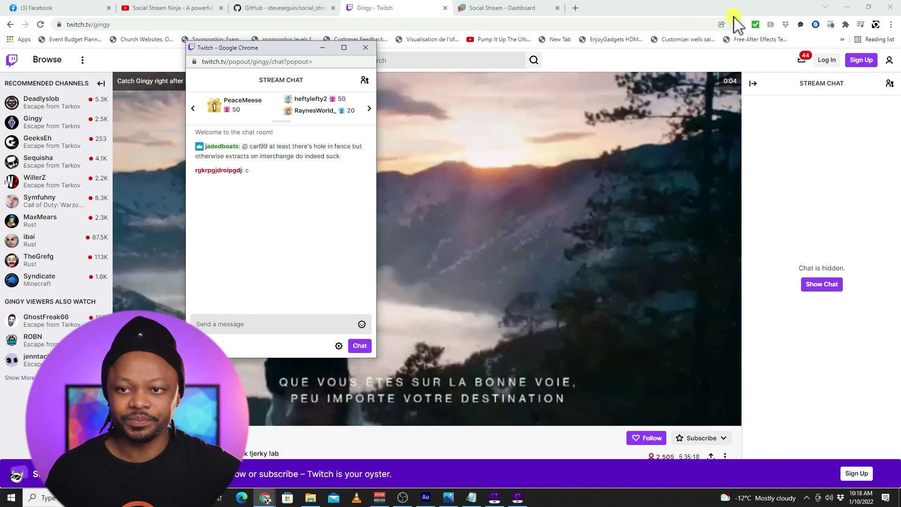
pyautogui.moveTo(279, 50); pyautogui.dragTo(680, 62)
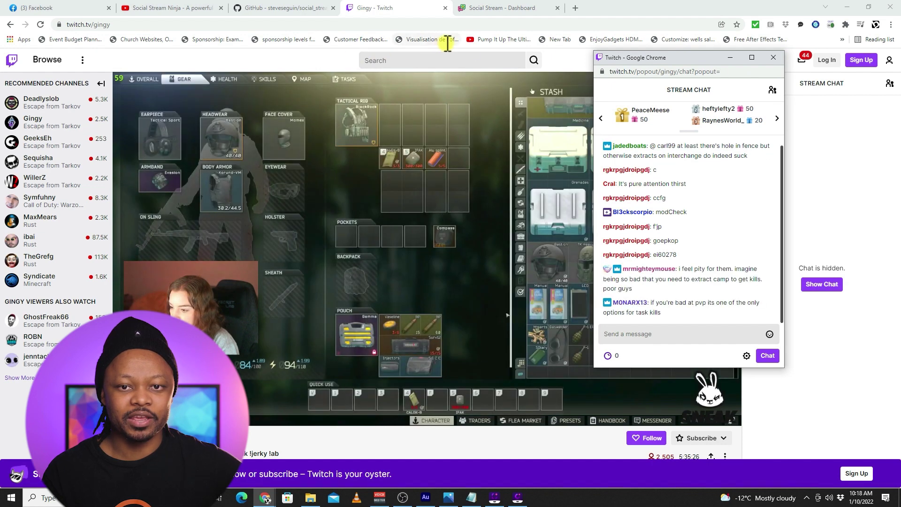
# - Examine the combined Facebook and Twitch messages in the Social Stream dashboard and switch to OBS Studio to check its chat dock
pyautogui.click(504, 8)
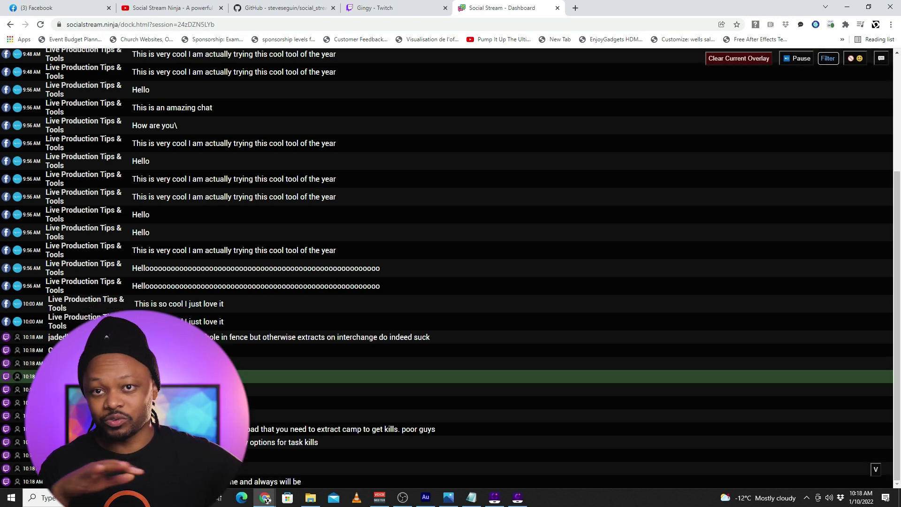
pyautogui.scroll(2, 96, 267)
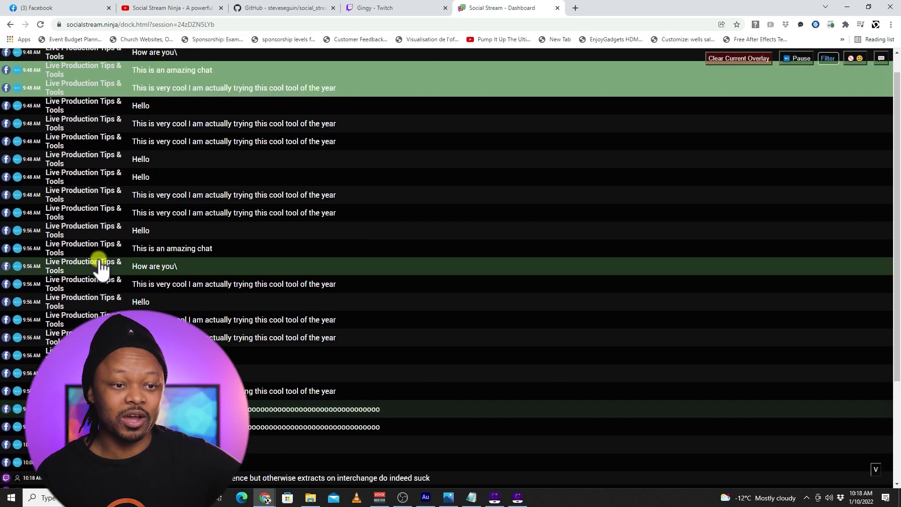
pyautogui.scroll(-4, 100, 270)
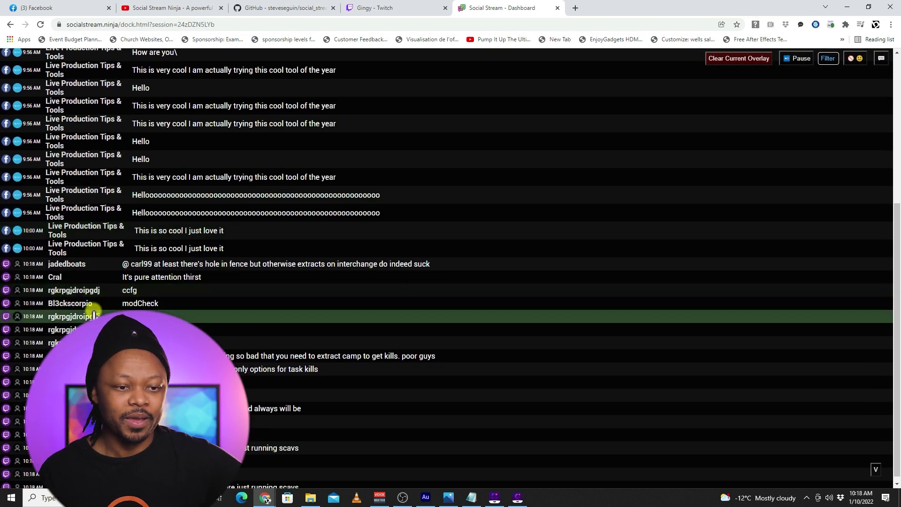
pyautogui.scroll(-1, 74, 284)
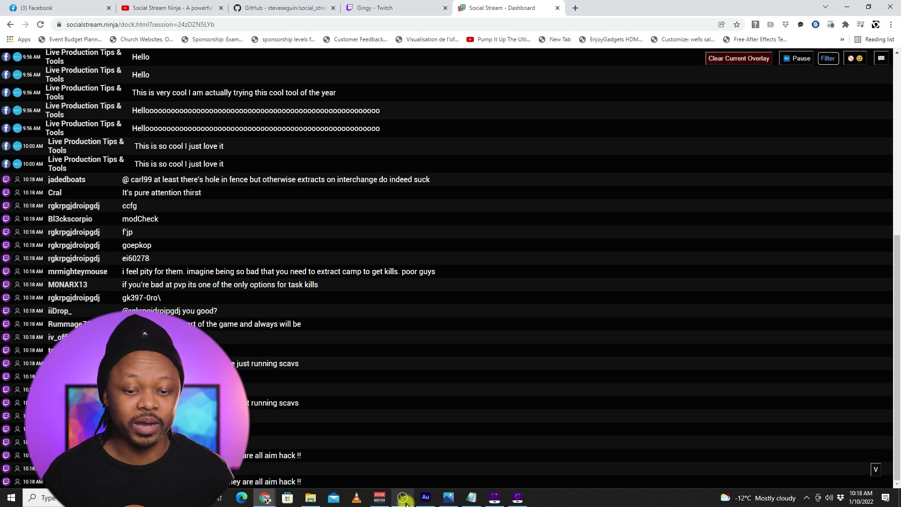
pyautogui.click(403, 498)
pyautogui.scroll(-3, 611, 329)
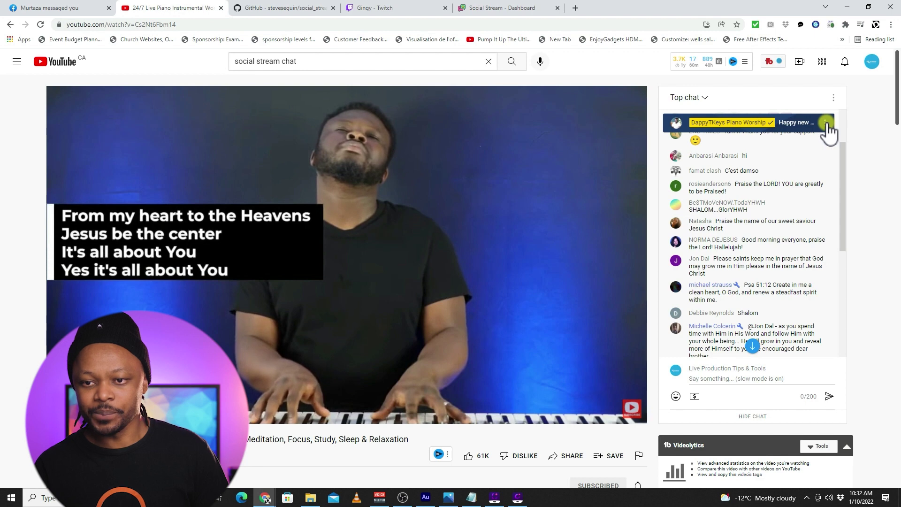
# - Pop out the live chat of the YouTube piano stream in Chrome, widen its window and move it slightly
pyautogui.click(827, 124)
pyautogui.click(833, 97)
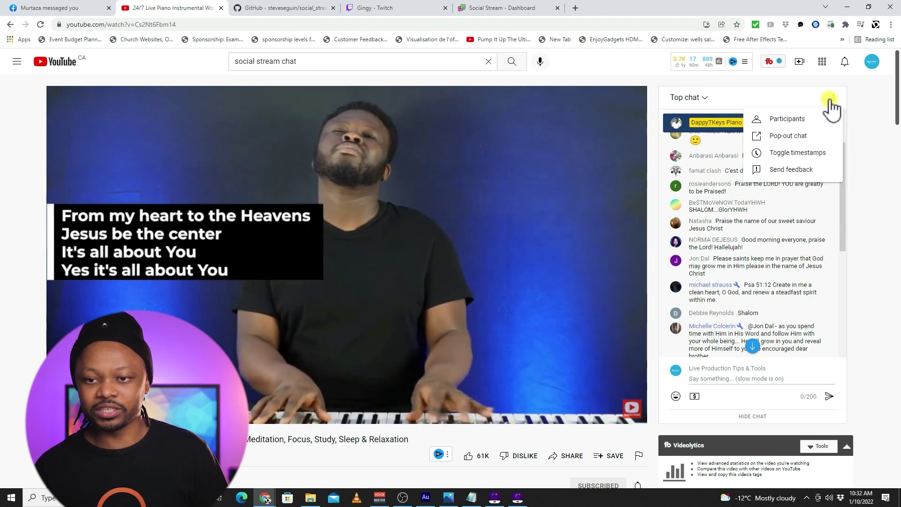
pyautogui.click(794, 137)
pyautogui.moveTo(287, 162); pyautogui.dragTo(317, 164)
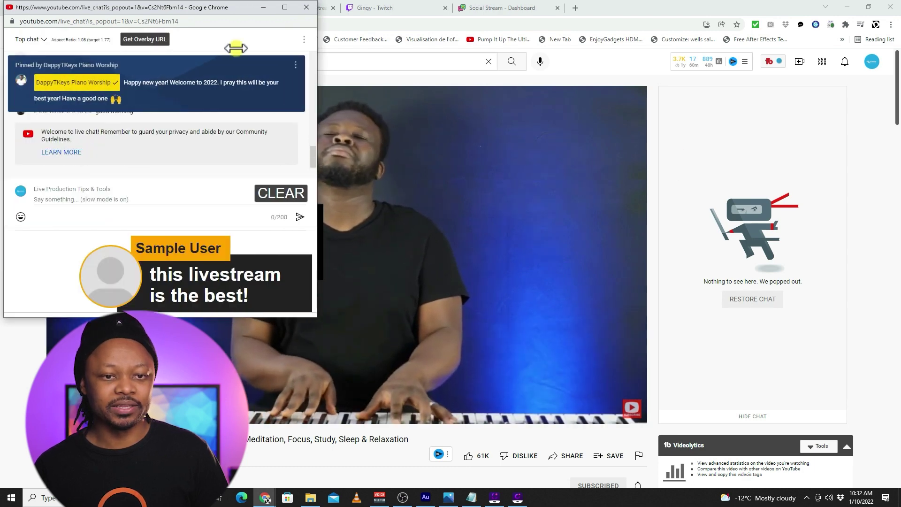
pyautogui.moveTo(238, 10); pyautogui.dragTo(283, 45)
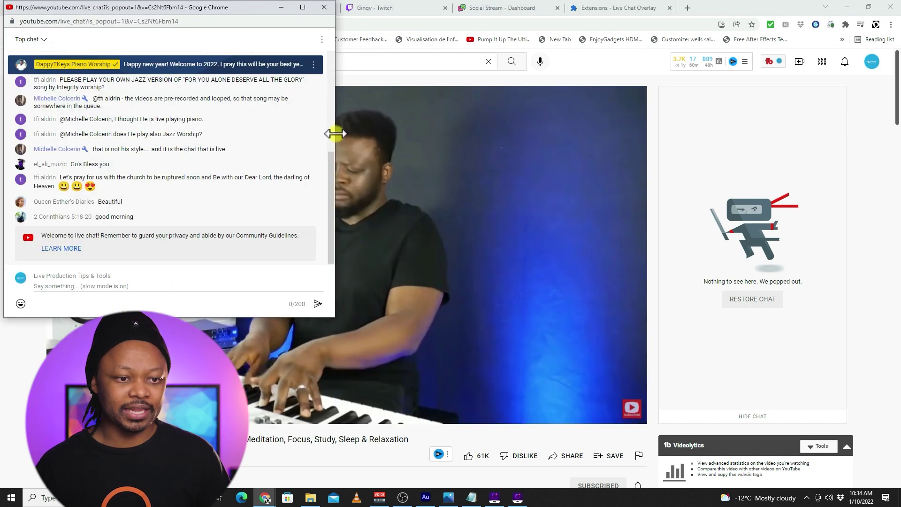
# - Open the dockable streaming chat link from the Social Stream extension
pyautogui.click(846, 24)
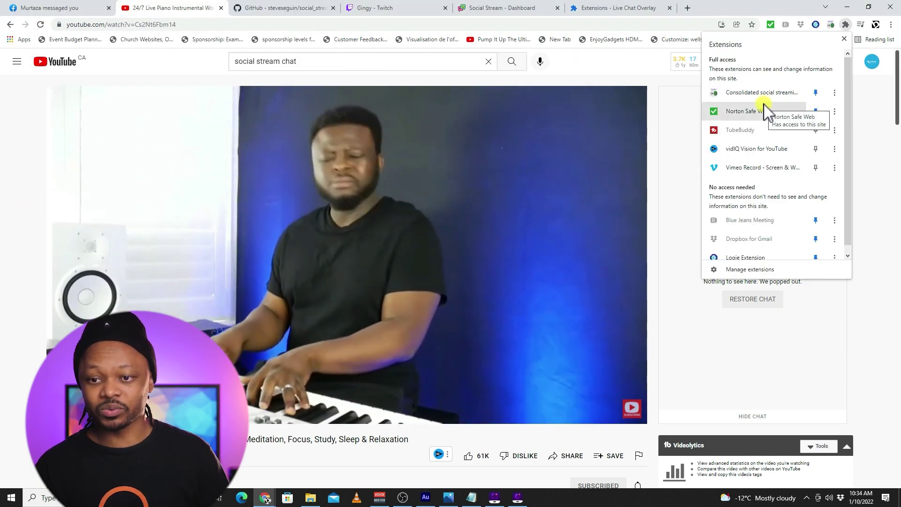
pyautogui.click(831, 25)
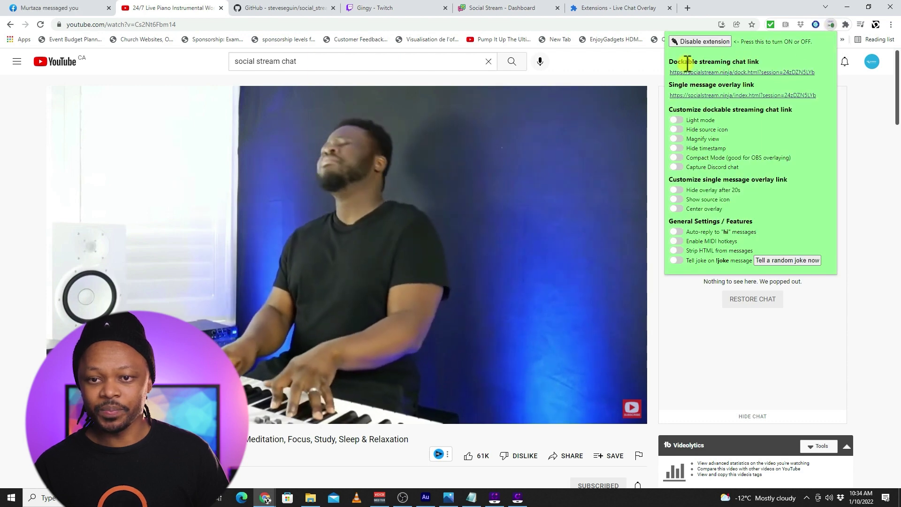
pyautogui.click(733, 73)
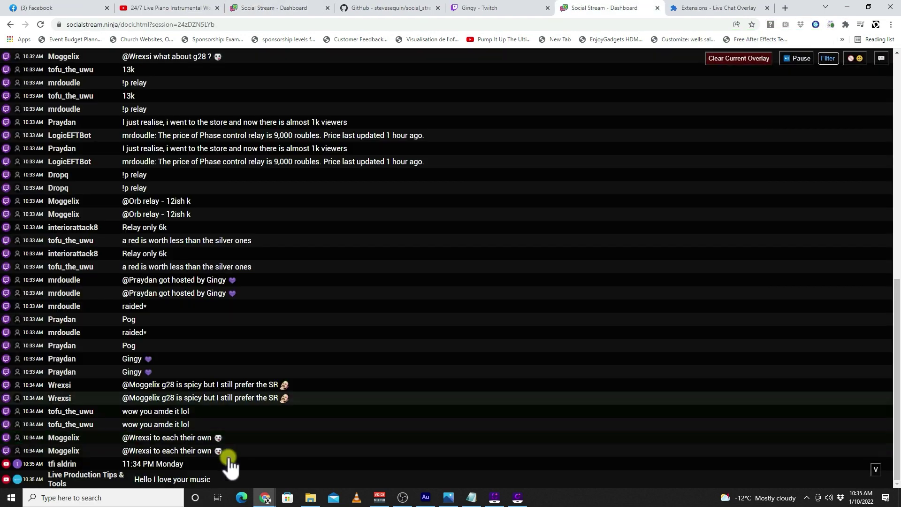
# - Examine the newest YouTube messages and the earlier Twitch messages in the Social Stream dashboard
pyautogui.click(209, 465)
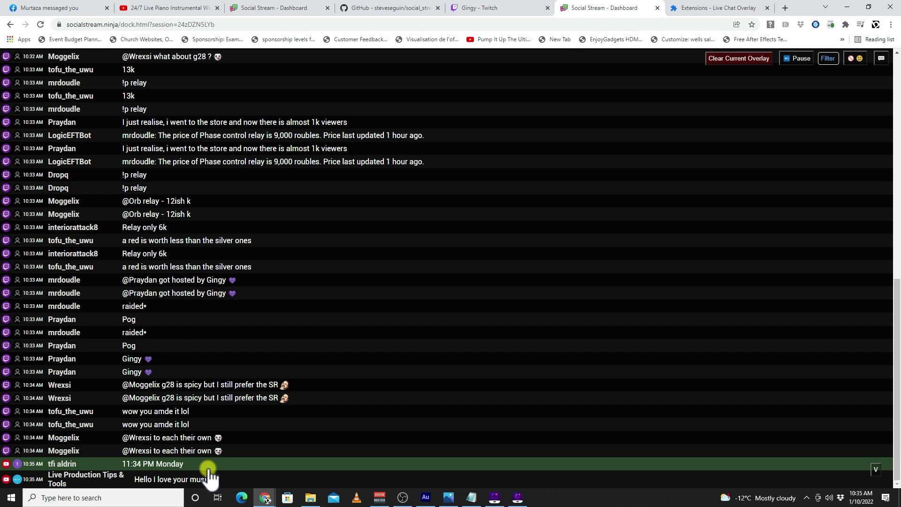
pyautogui.click(218, 480)
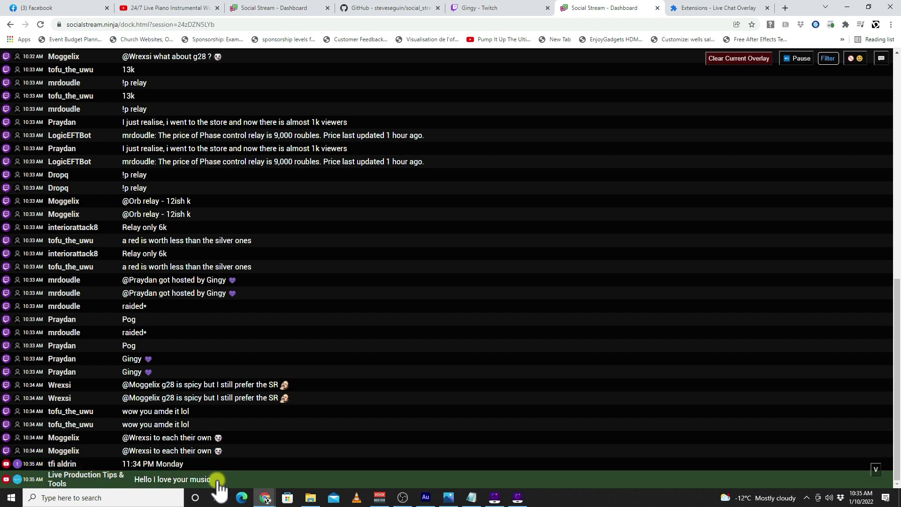
pyautogui.scroll(10, 284, 343)
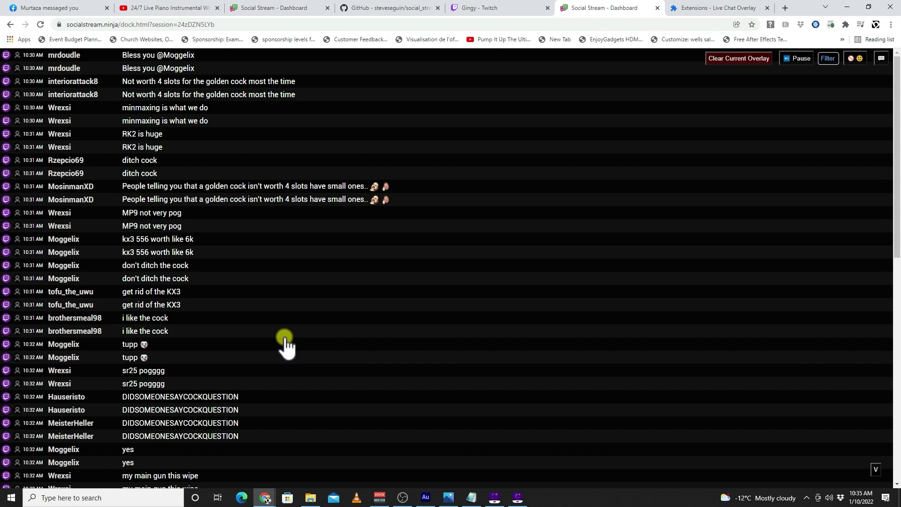
pyautogui.scroll(-10, 284, 342)
pyautogui.click(316, 386)
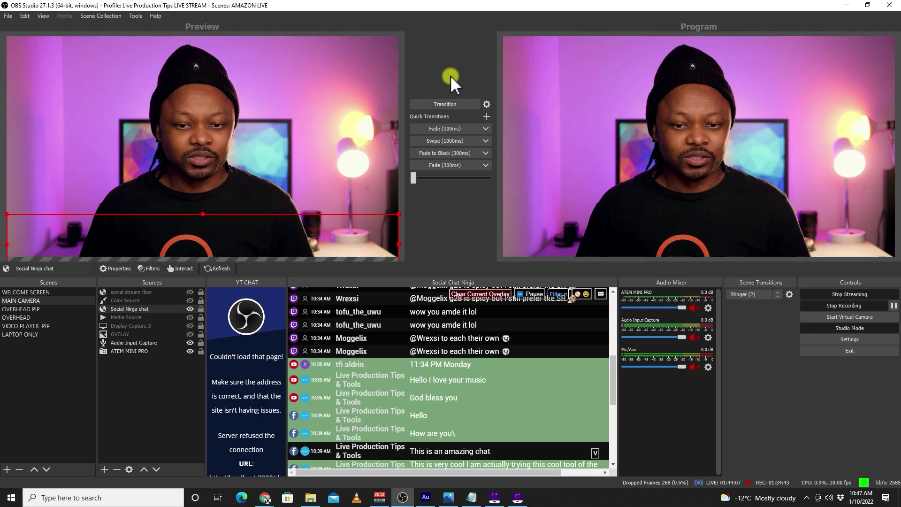
# - In OBS Studio, feature two Twitch messages from the Social Chat Ninja dock, ending with the one reading "g28 is spicy but I still prefer the SR"
pyautogui.scroll(4, 433, 323)
pyautogui.scroll(2, 431, 375)
pyautogui.scroll(-10, 431, 377)
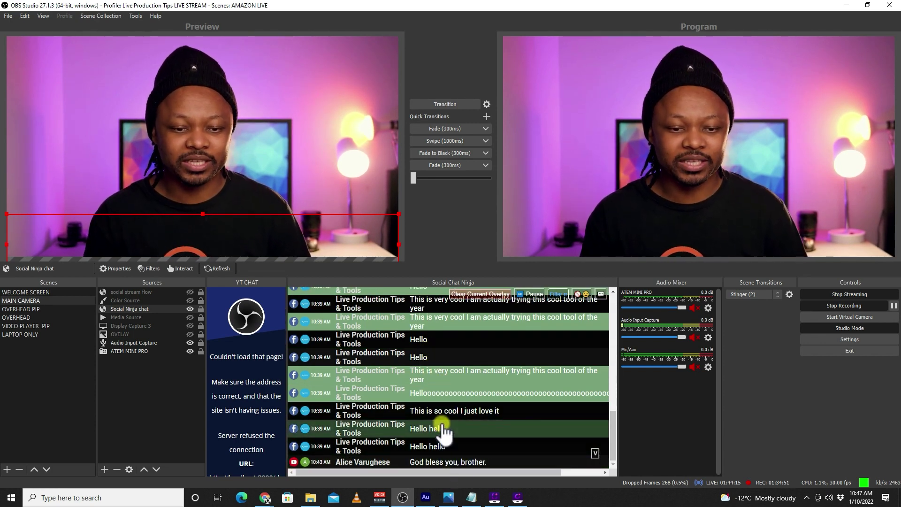
pyautogui.scroll(10, 443, 429)
pyautogui.scroll(2, 444, 432)
pyautogui.scroll(-4, 444, 432)
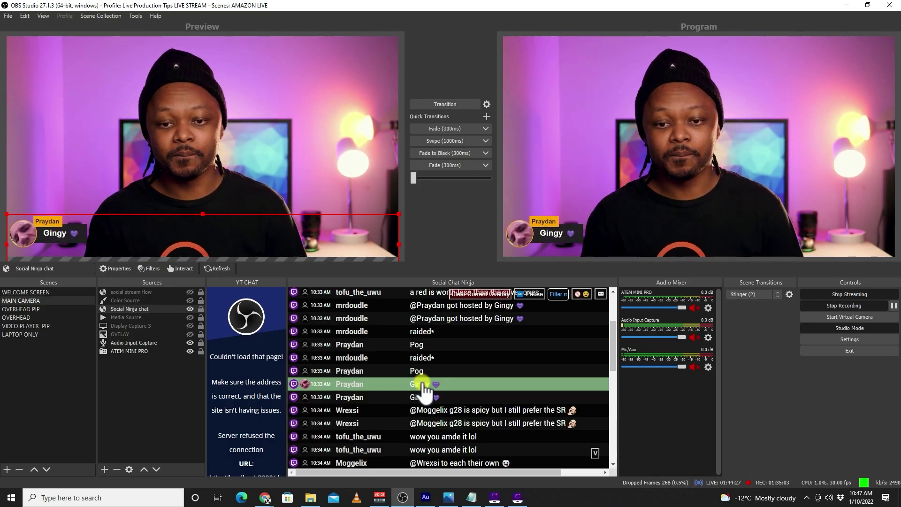
pyautogui.scroll(-6, 425, 390)
pyautogui.scroll(3, 428, 378)
pyautogui.click(432, 376)
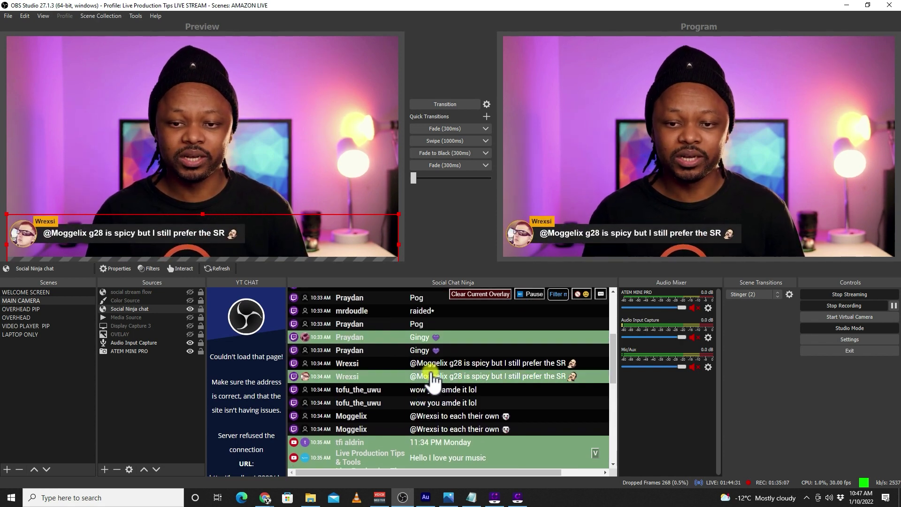
# - Feature the Facebook message "Hello" and the YouTube message "God bless you, brother." from the Social Chat Ninja dock
pyautogui.scroll(-10, 432, 380)
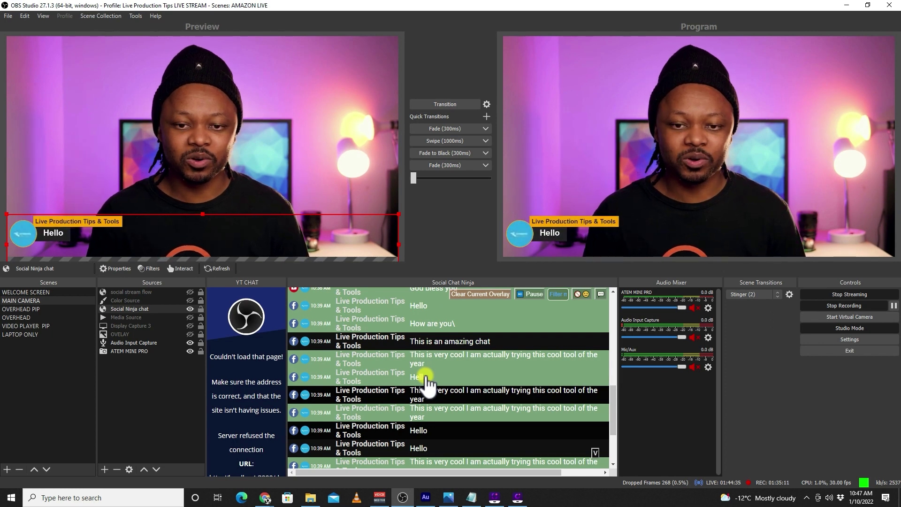
pyautogui.scroll(-3, 427, 382)
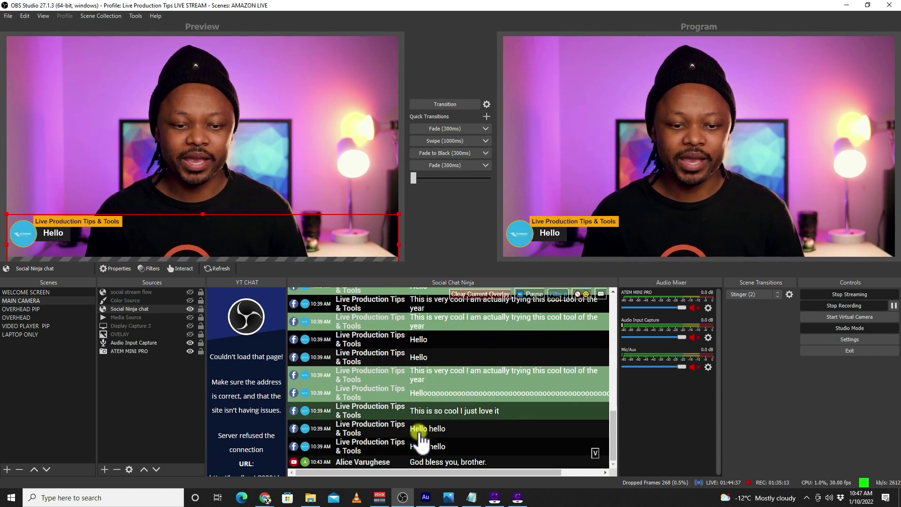
pyautogui.click(435, 462)
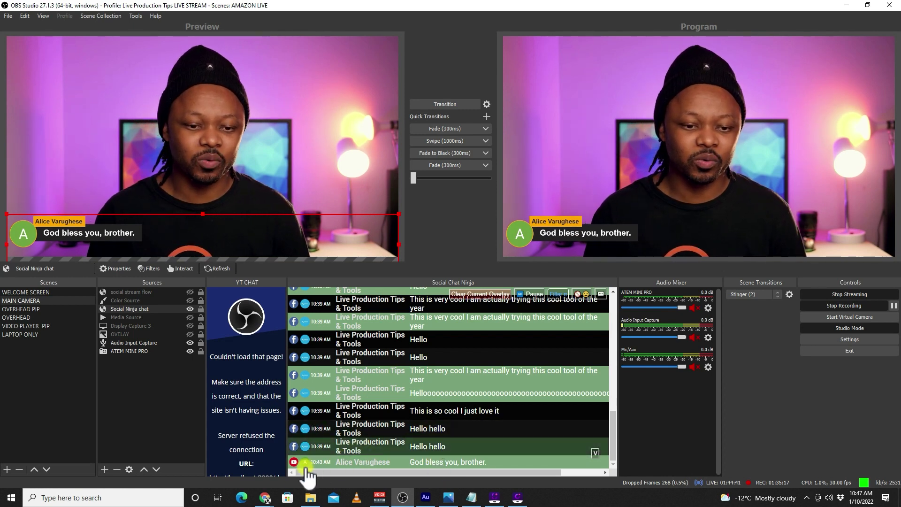
# - View the popped-out YouTube chat, switch to the Social Stream dashboard in Chrome, and open the extension's settings
pyautogui.moveTo(265, 496)
pyautogui.click(352, 462)
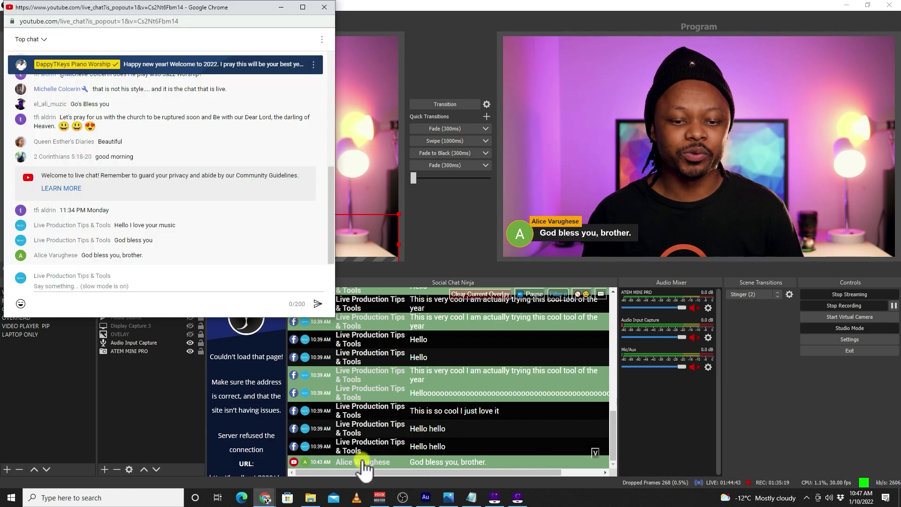
pyautogui.moveTo(265, 497)
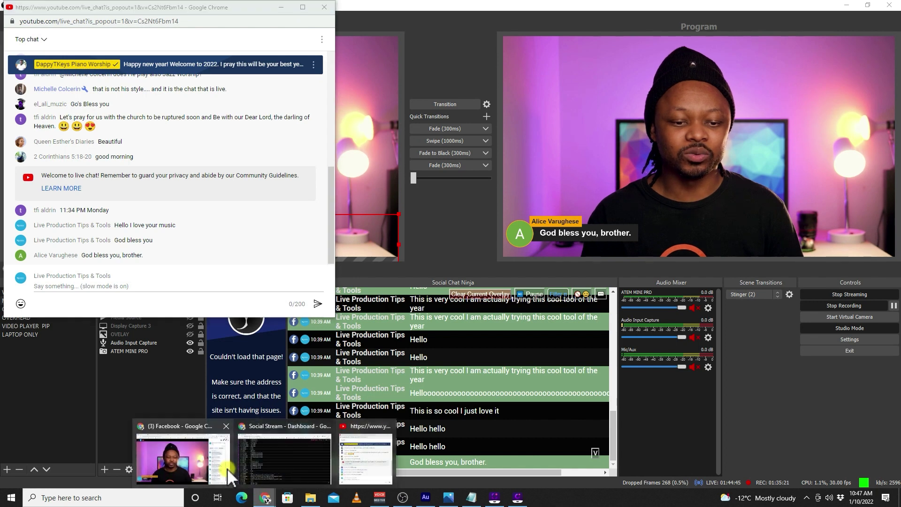
pyautogui.click(277, 453)
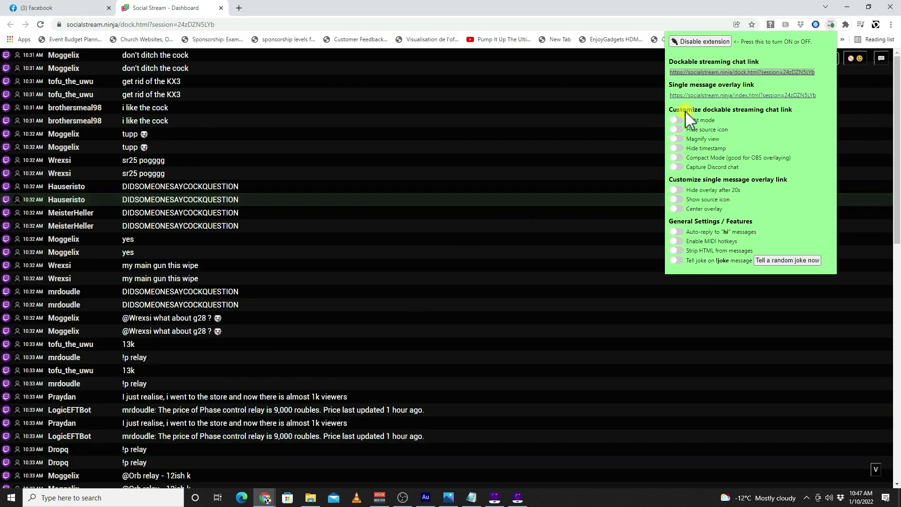